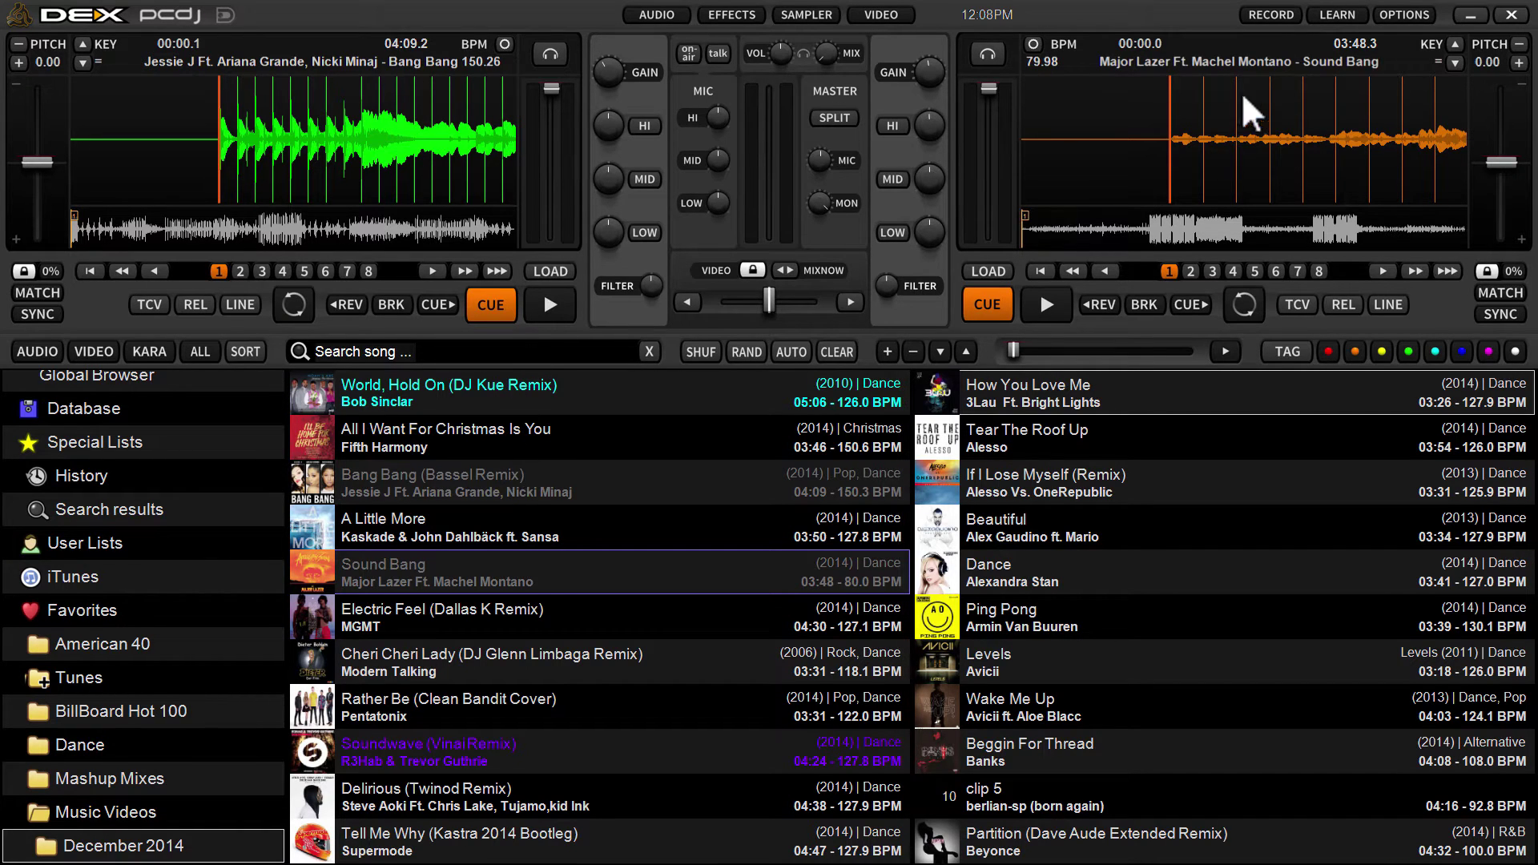
# Exit PCDJ DEX 3 and confirm the exit prompt with OK.
pyautogui.click(1511, 16)
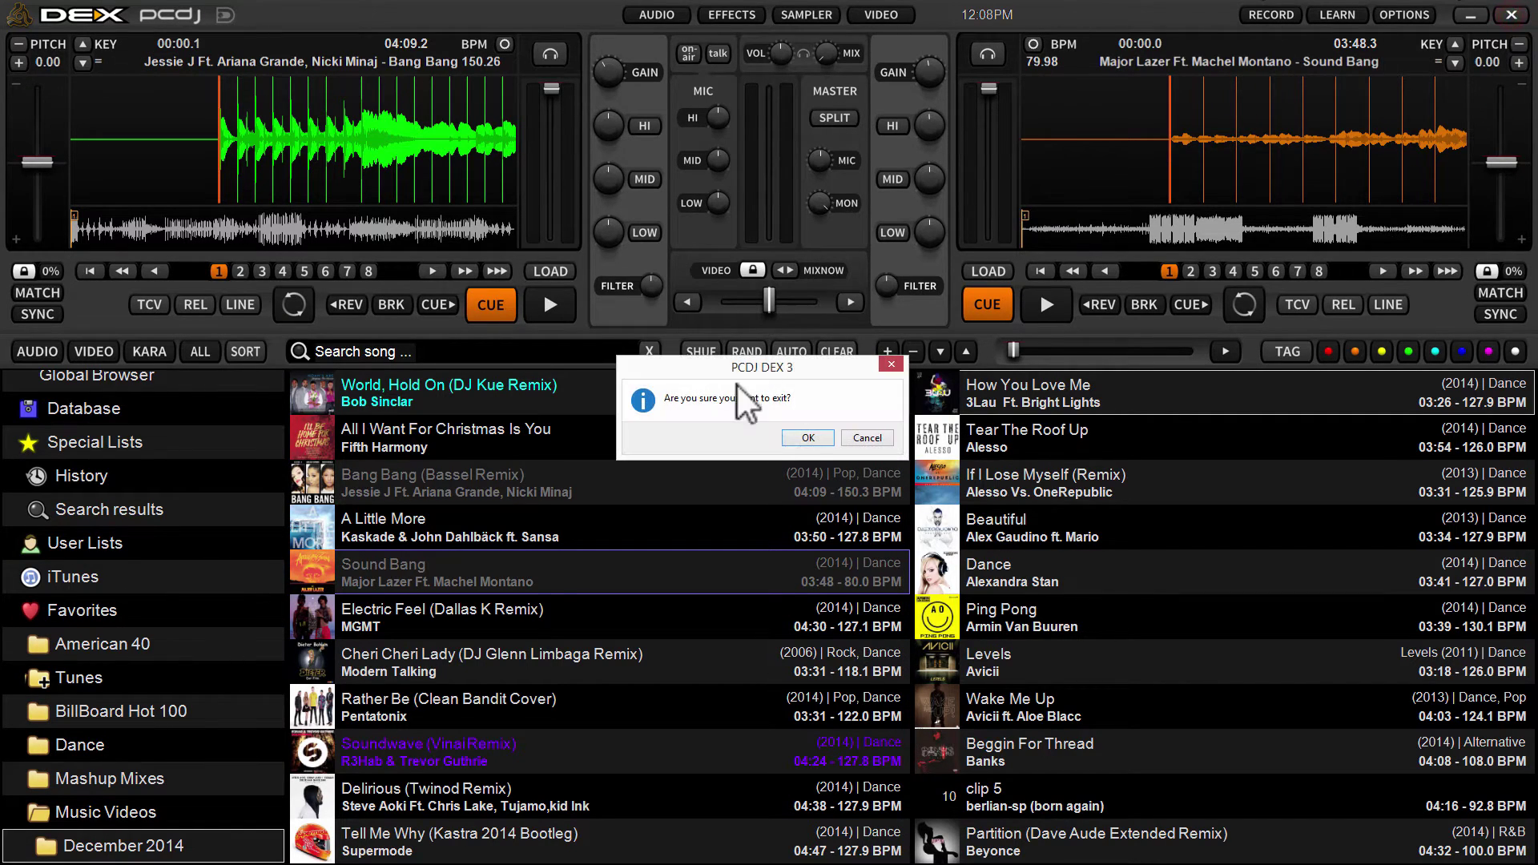
pyautogui.click(801, 437)
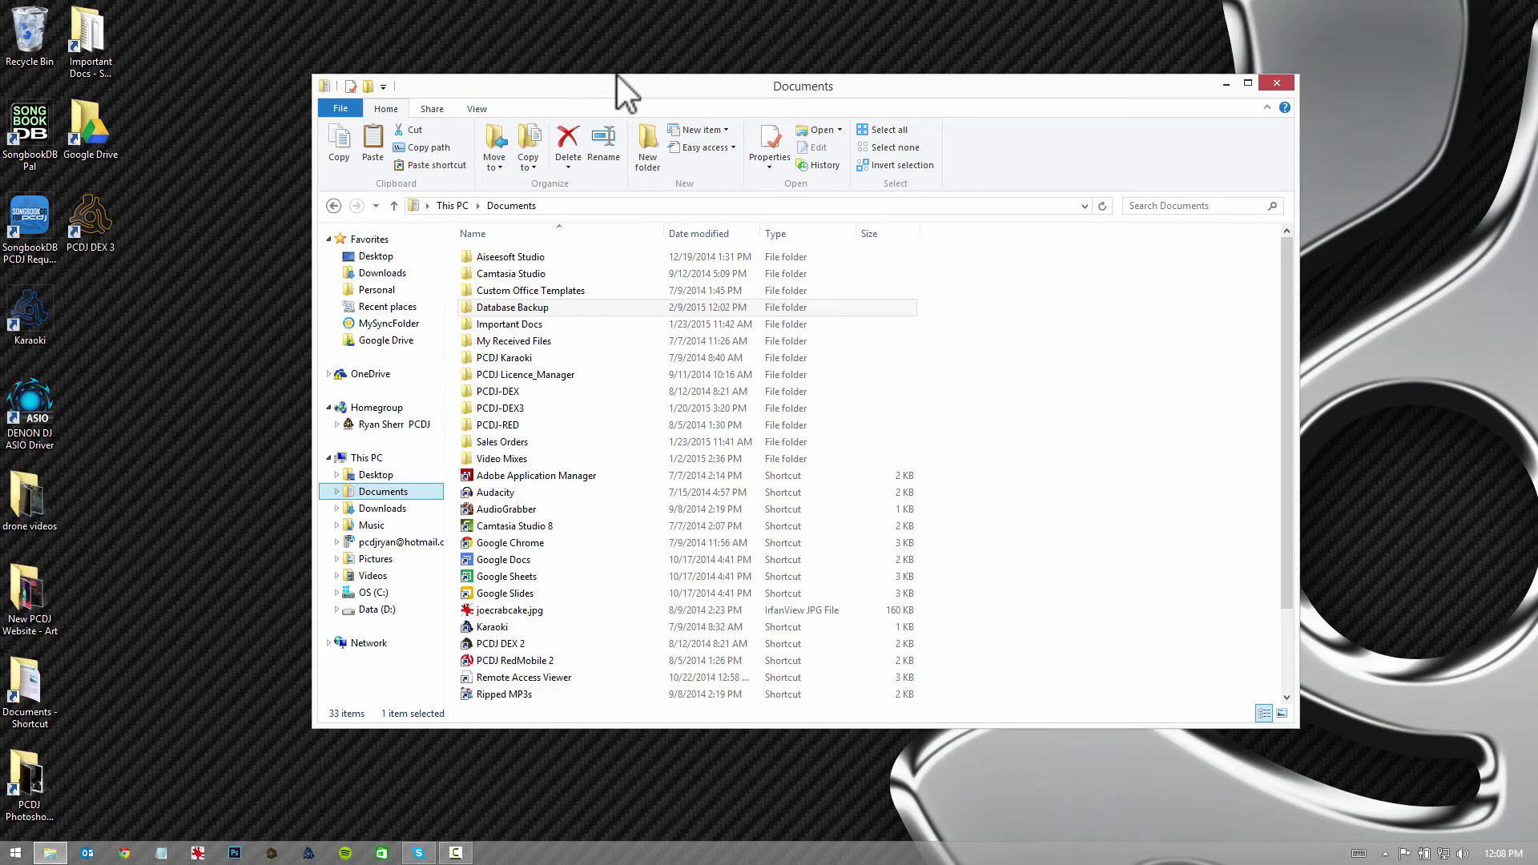
# Move the Documents Explorer window up and to the left.
pyautogui.moveTo(600, 80); pyautogui.dragTo(572, 65)
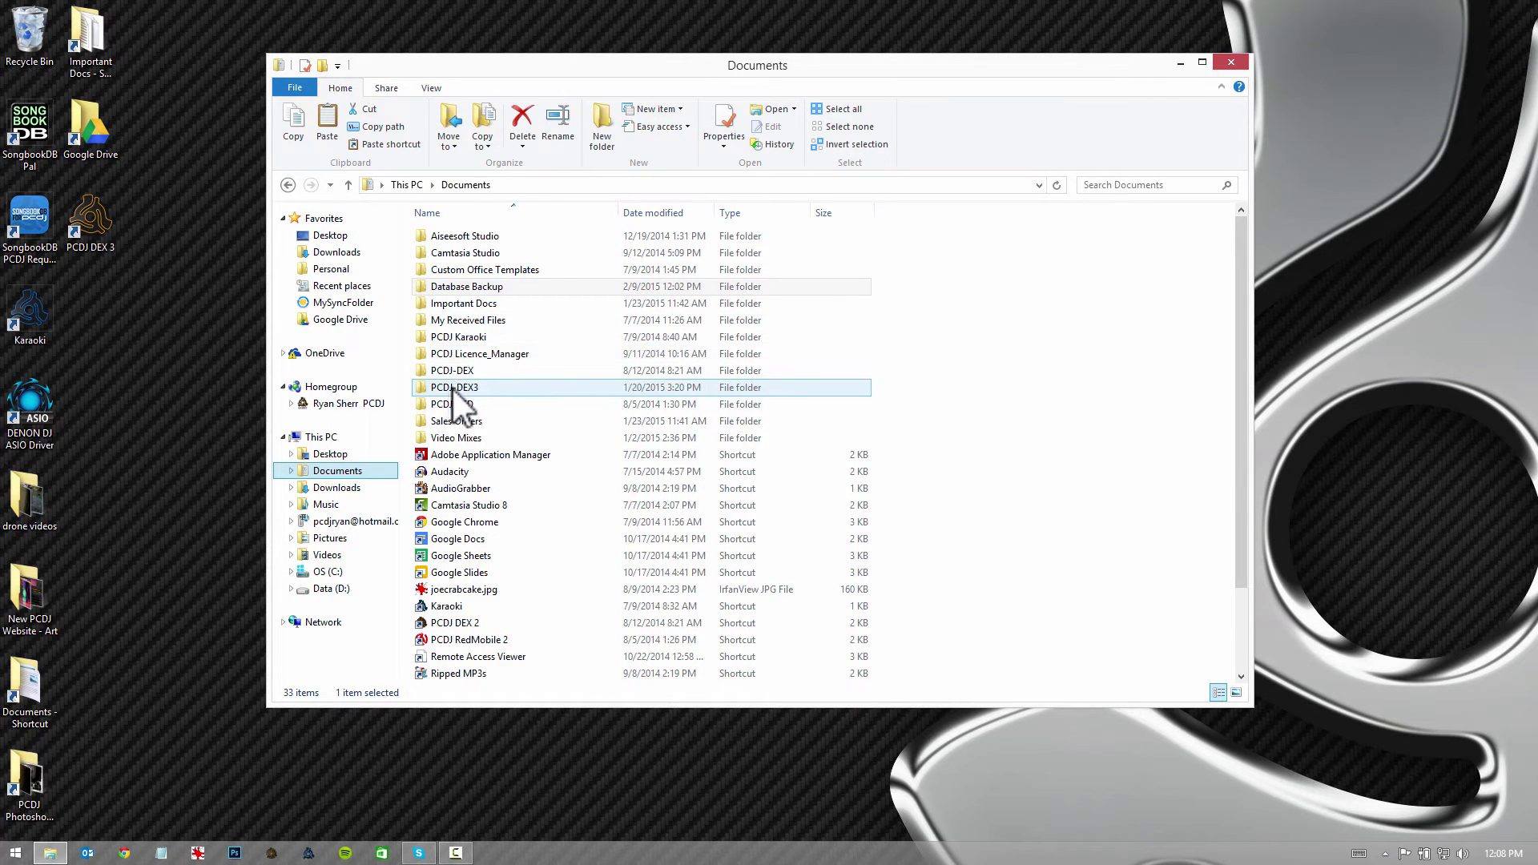
pyautogui.moveTo(438, 392)
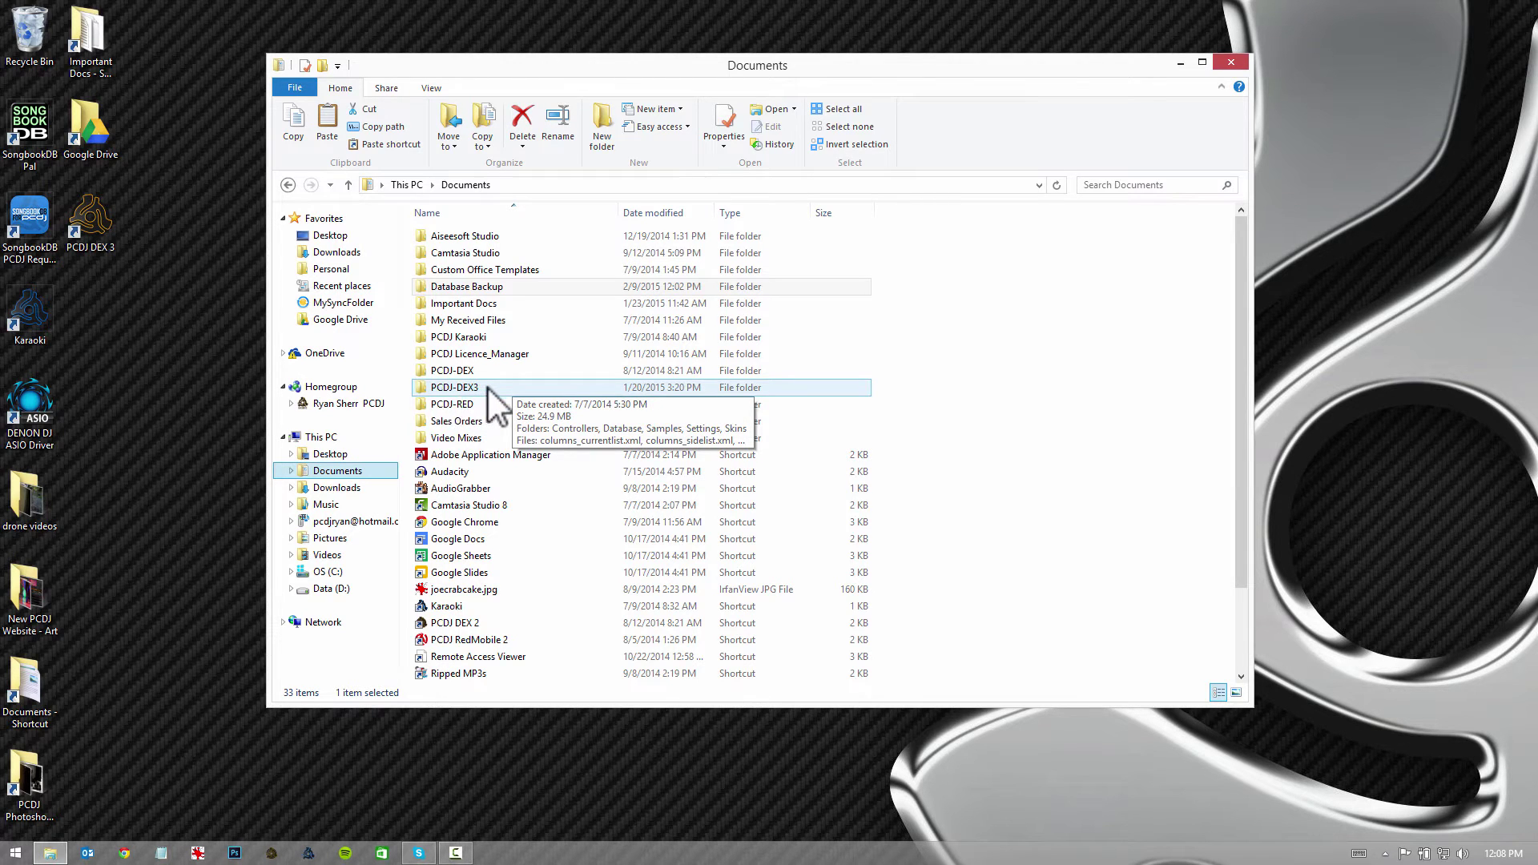
# Open PCDJ-DEX3\Database and select favorites.xml among its four XML files.
pyautogui.doubleClick(488, 389)
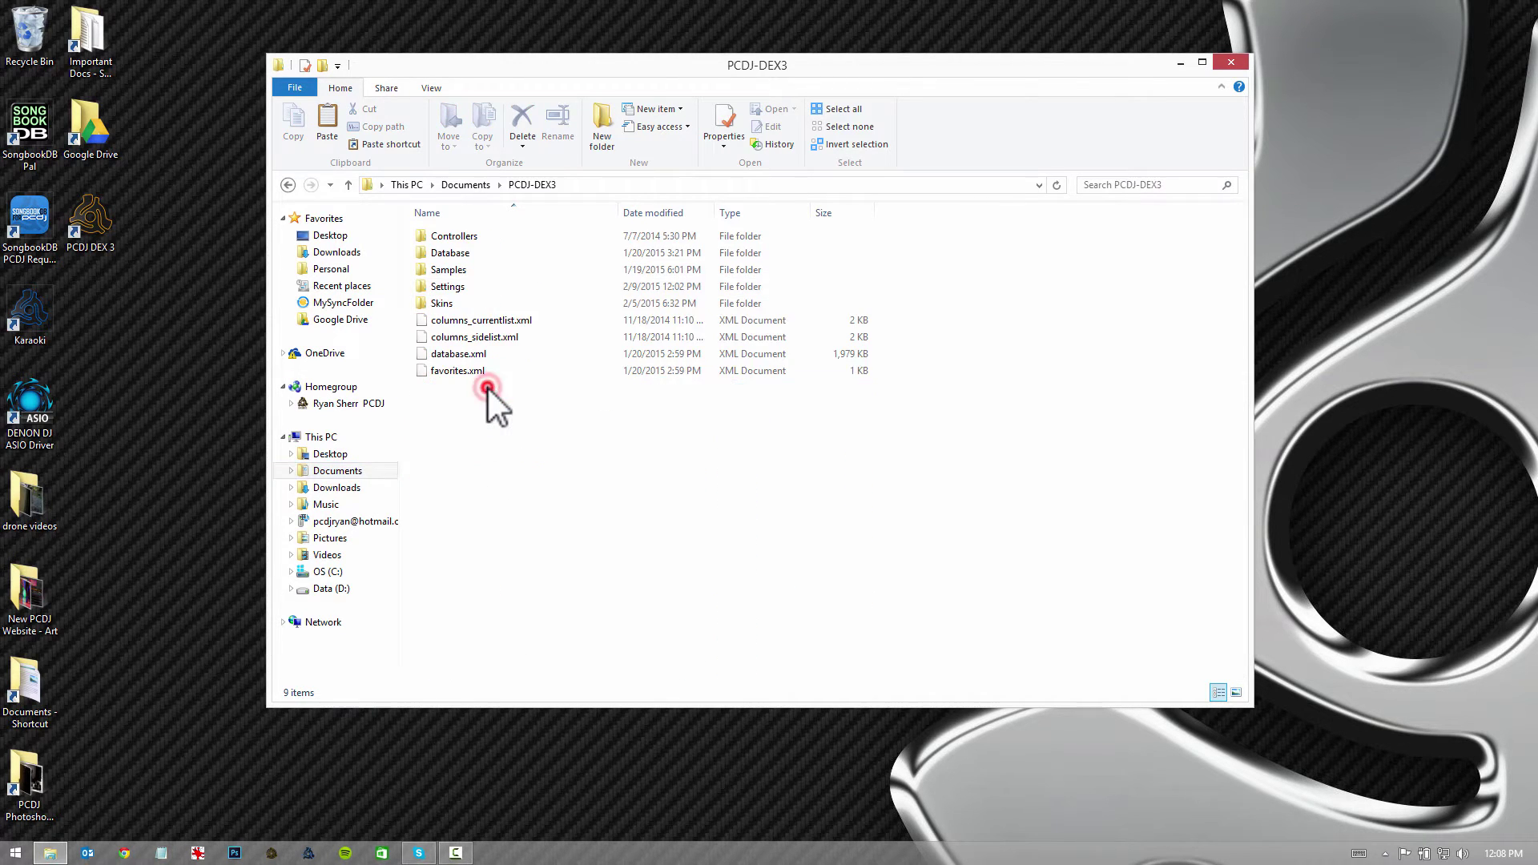
pyautogui.doubleClick(454, 251)
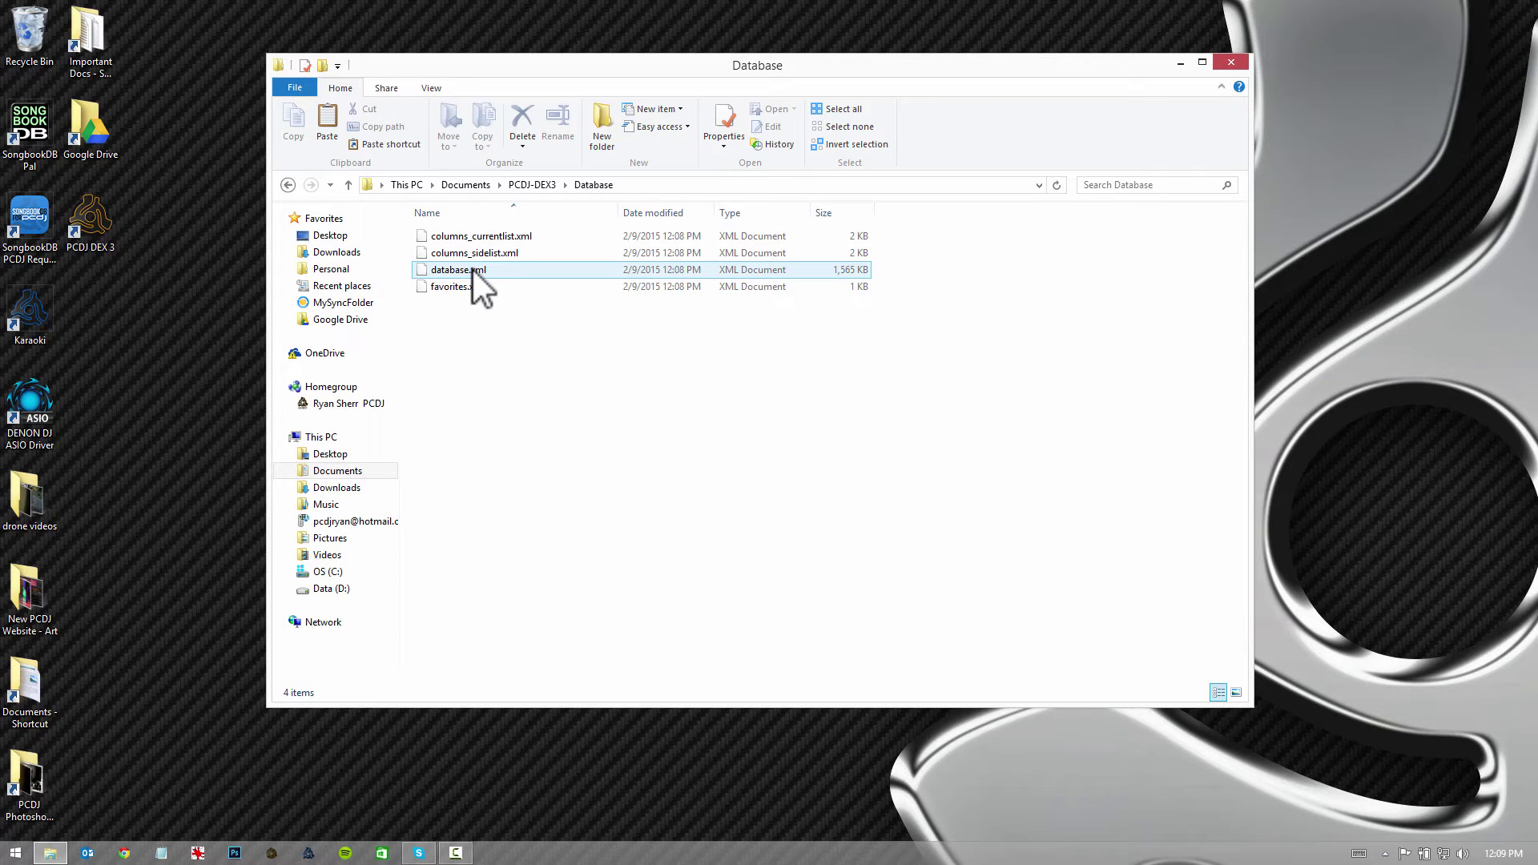
pyautogui.click(458, 289)
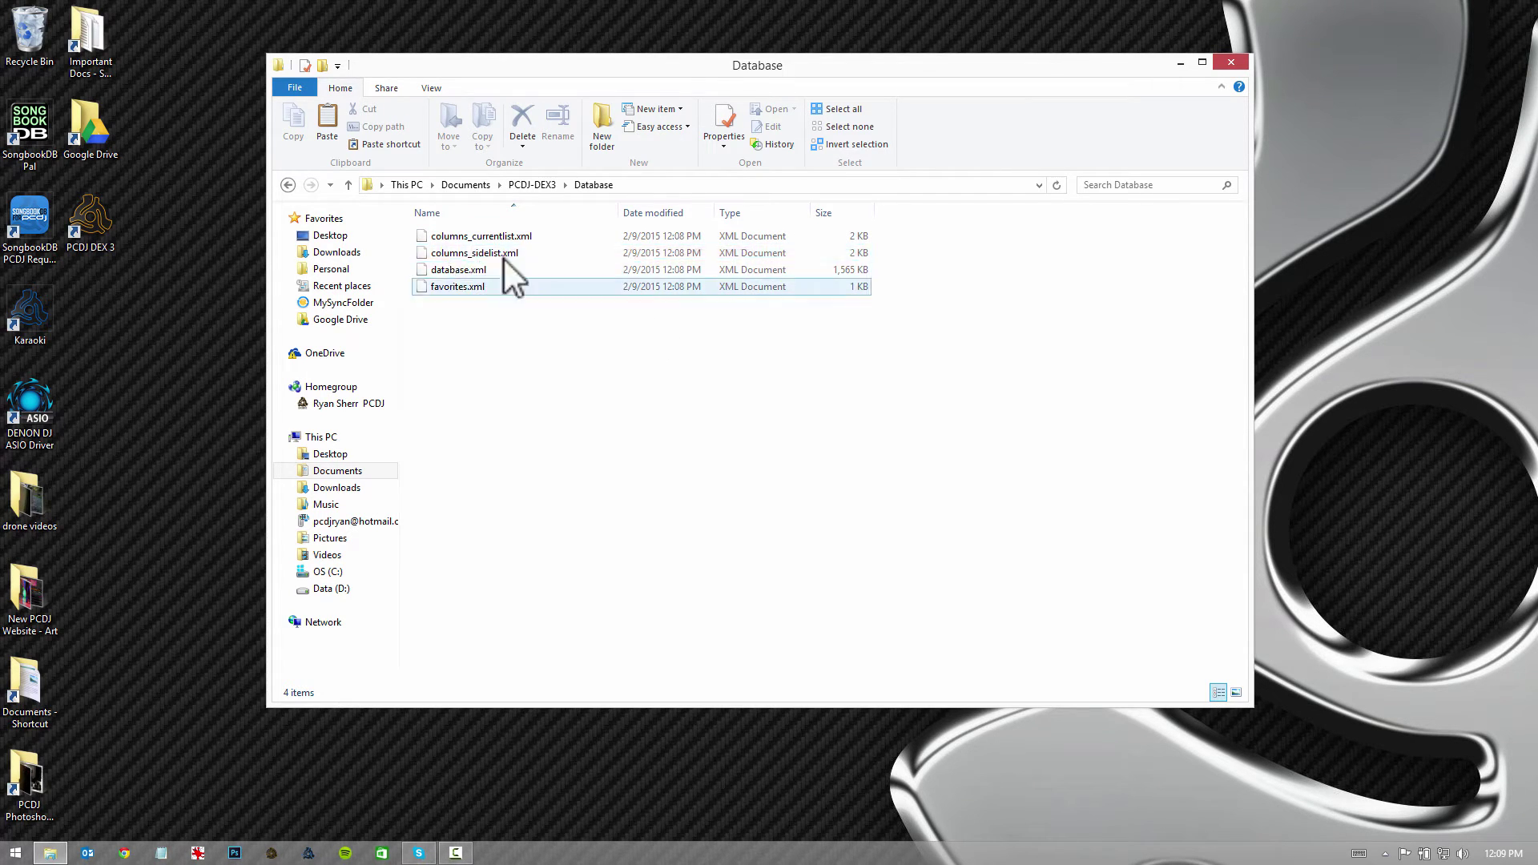
# Back in PCDJ-DEX3, copy the Database folder to the clipboard.
pyautogui.click(289, 184)
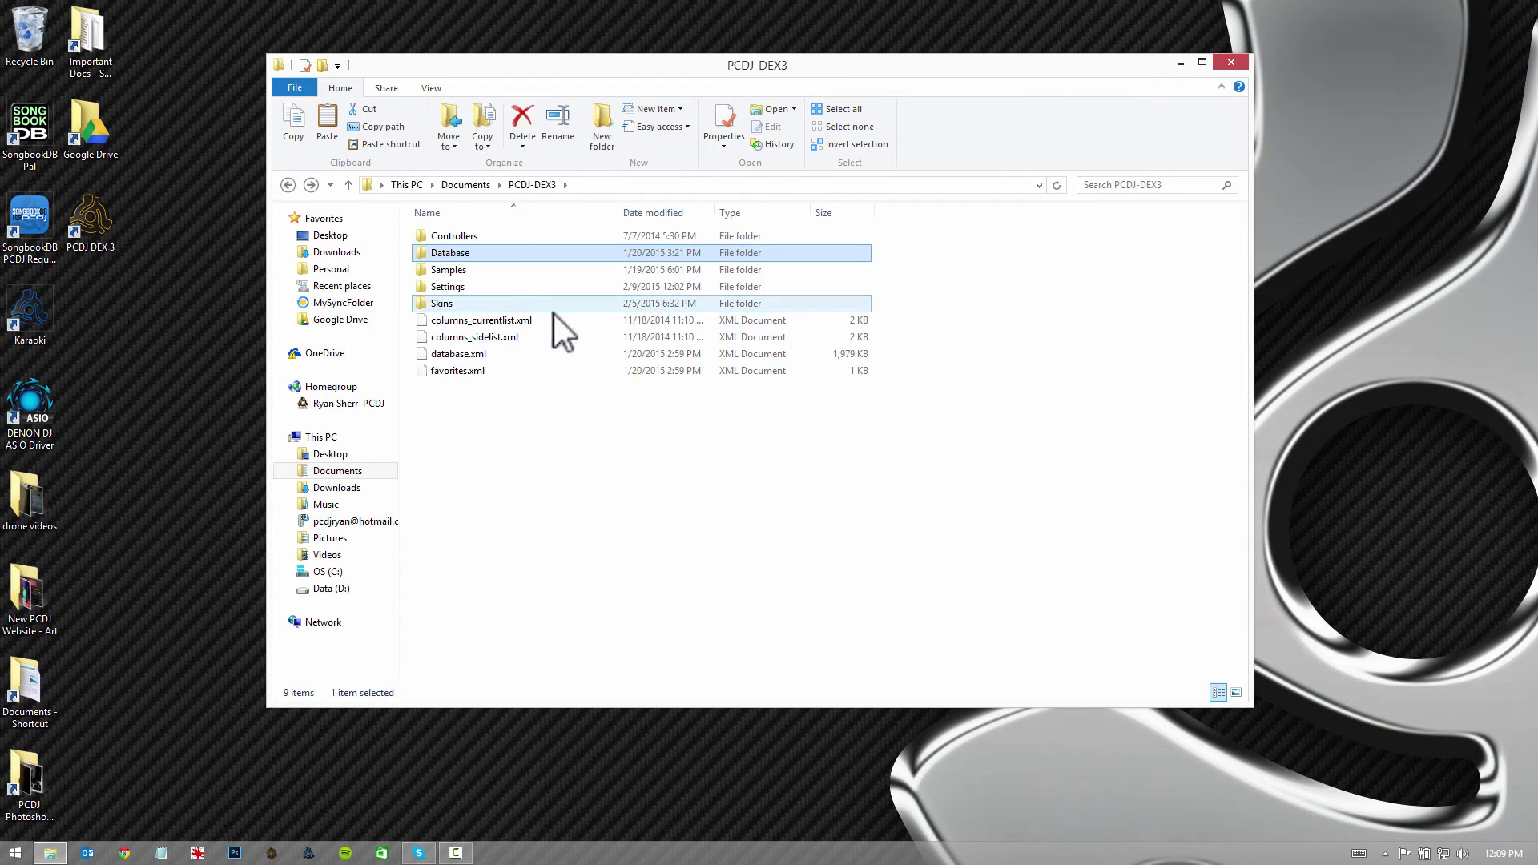
pyautogui.rightClick(500, 253)
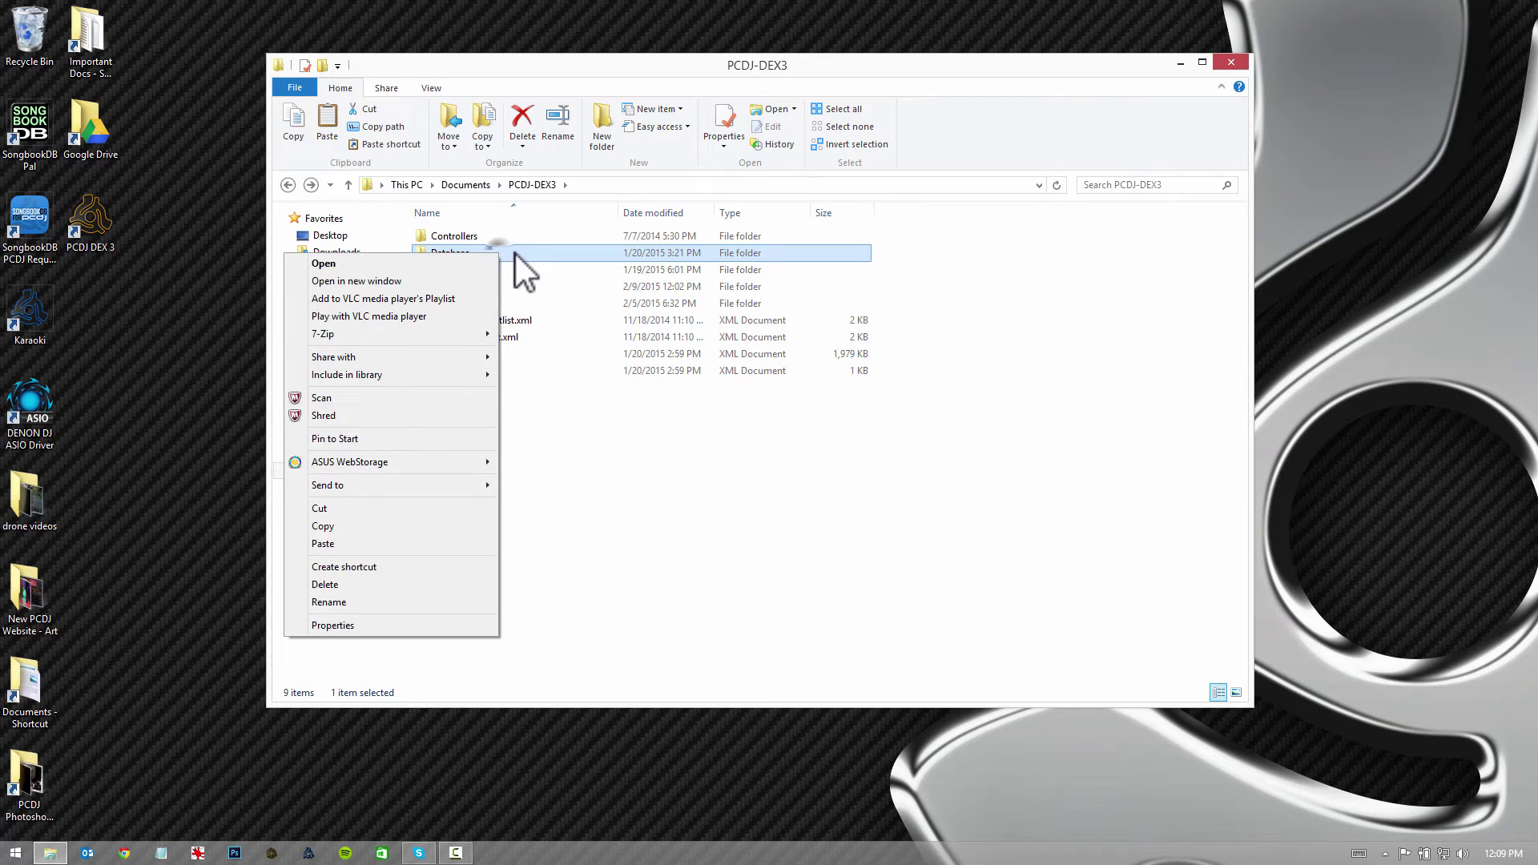
pyautogui.press('m')
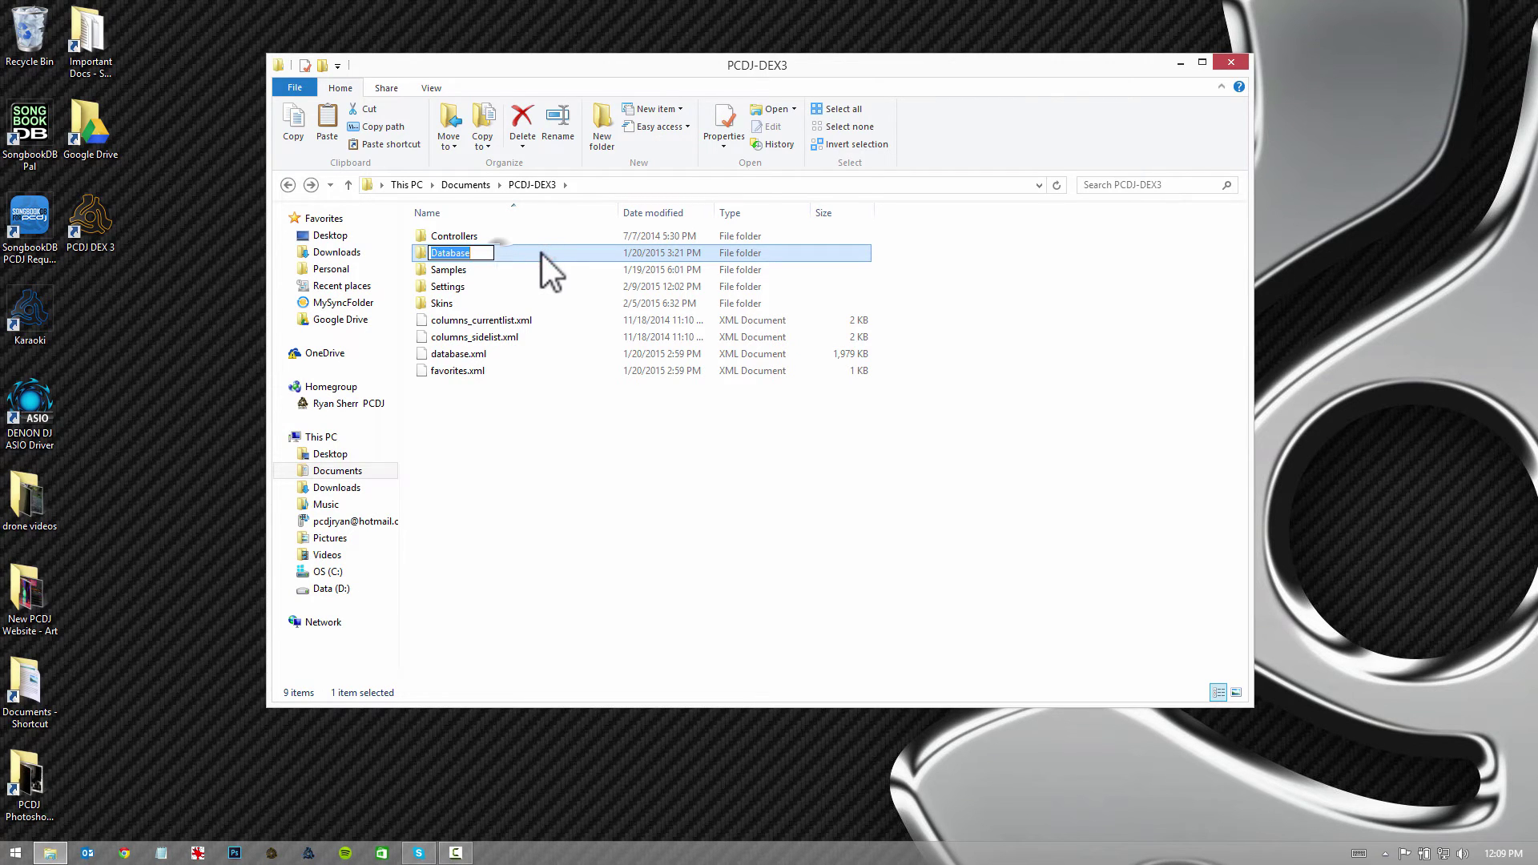
pyautogui.click(541, 255)
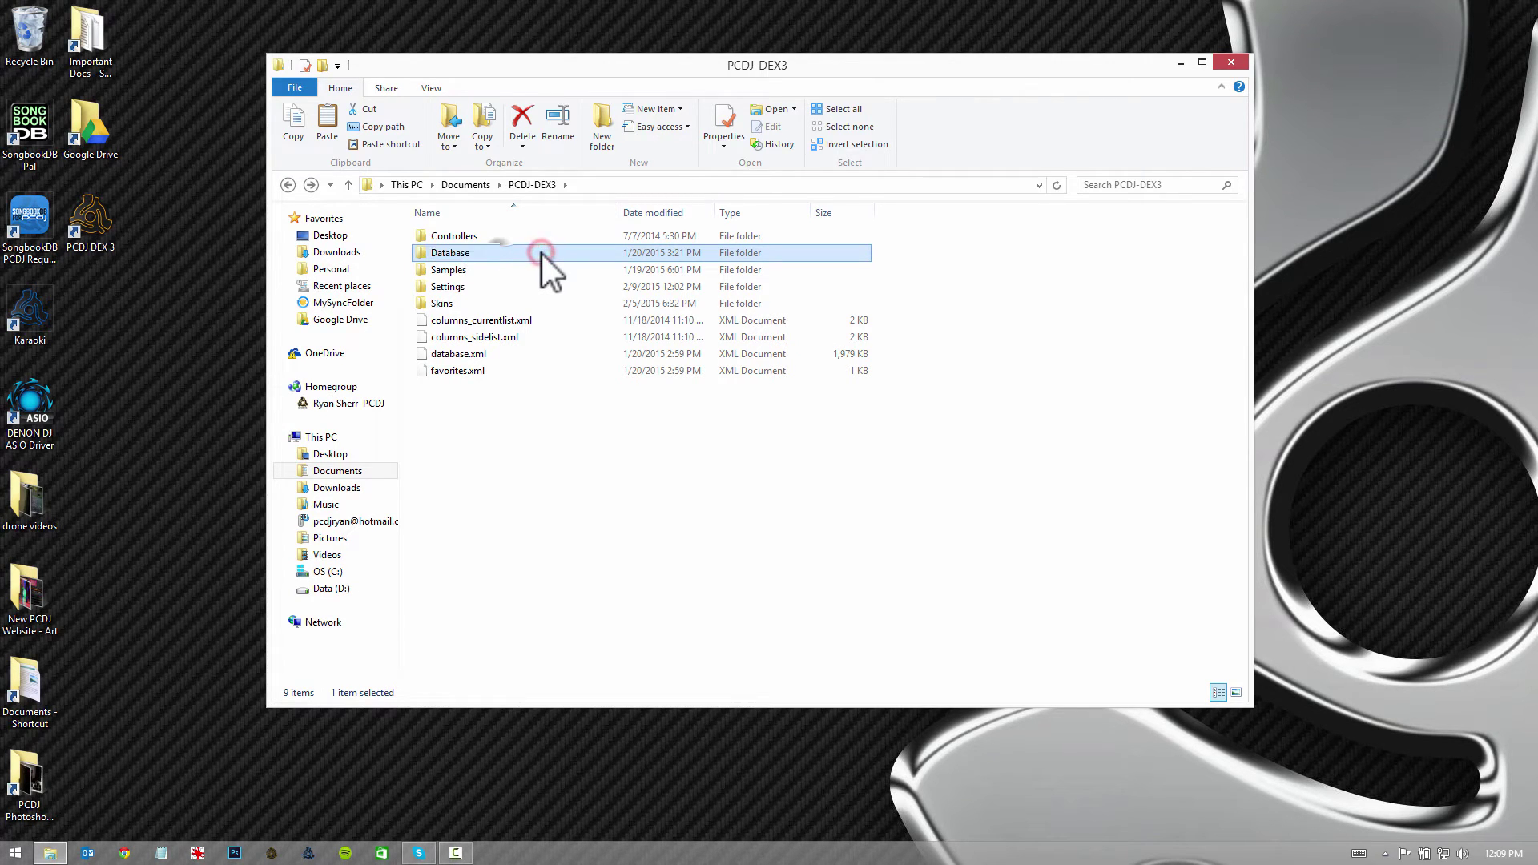
pyautogui.rightClick(477, 255)
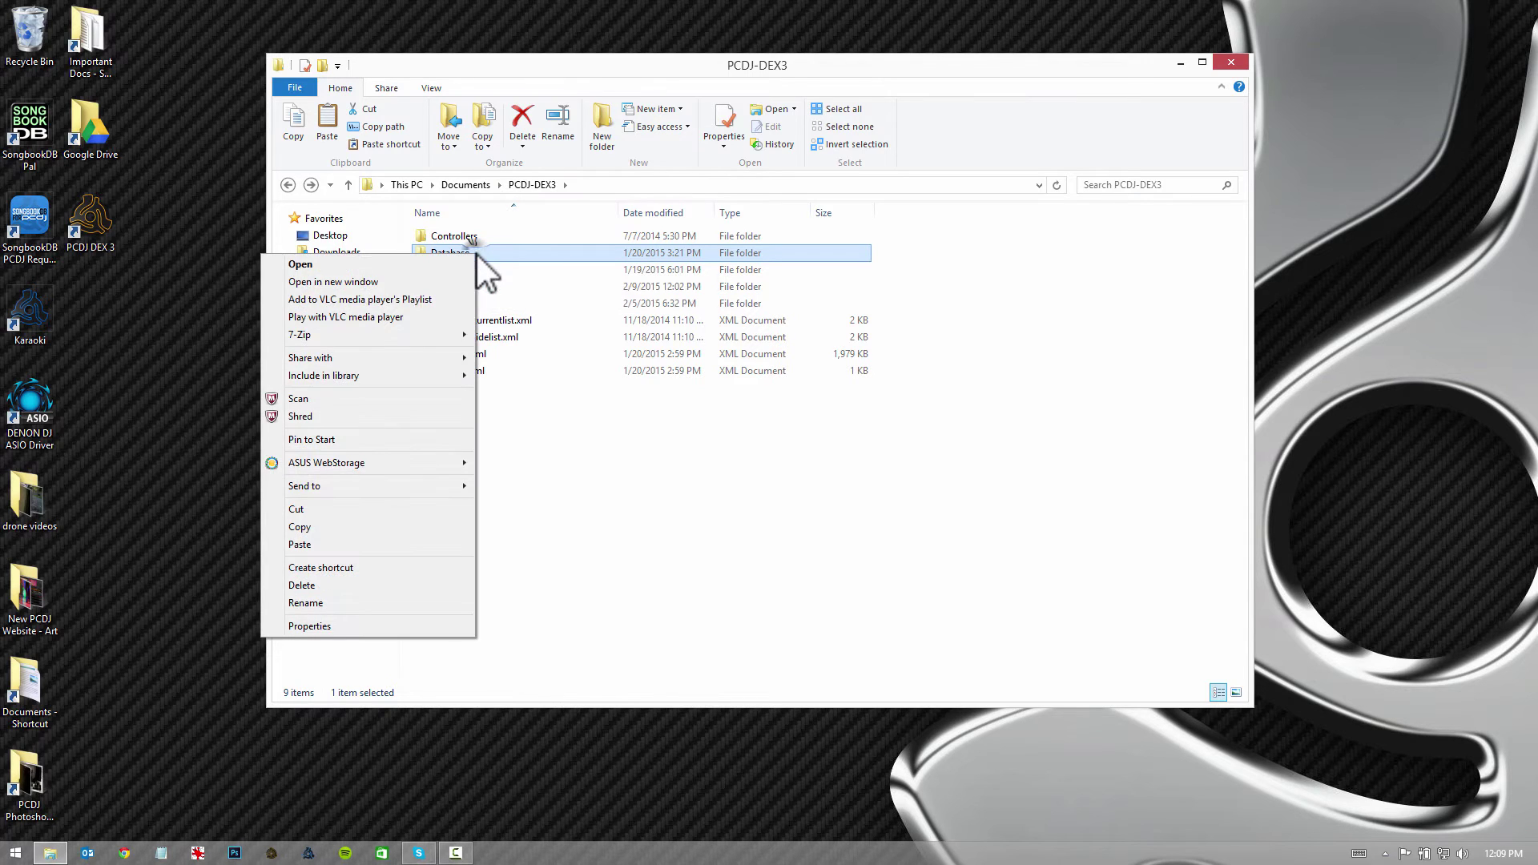
pyautogui.click(314, 528)
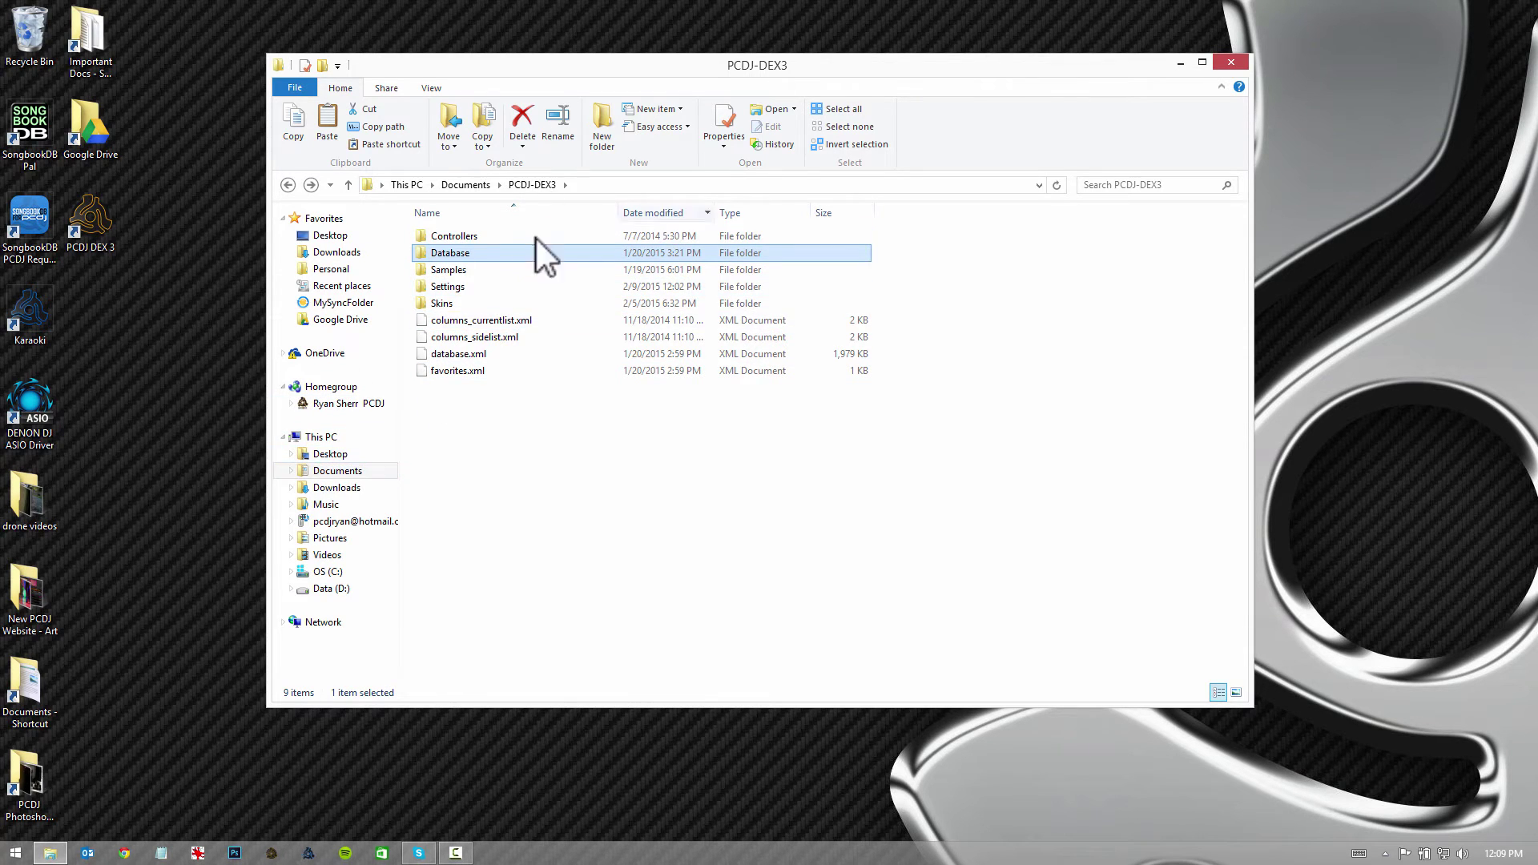
# Paste the Database folder into Documents\Database Backup and verify its four XML files.
pyautogui.click(341, 473)
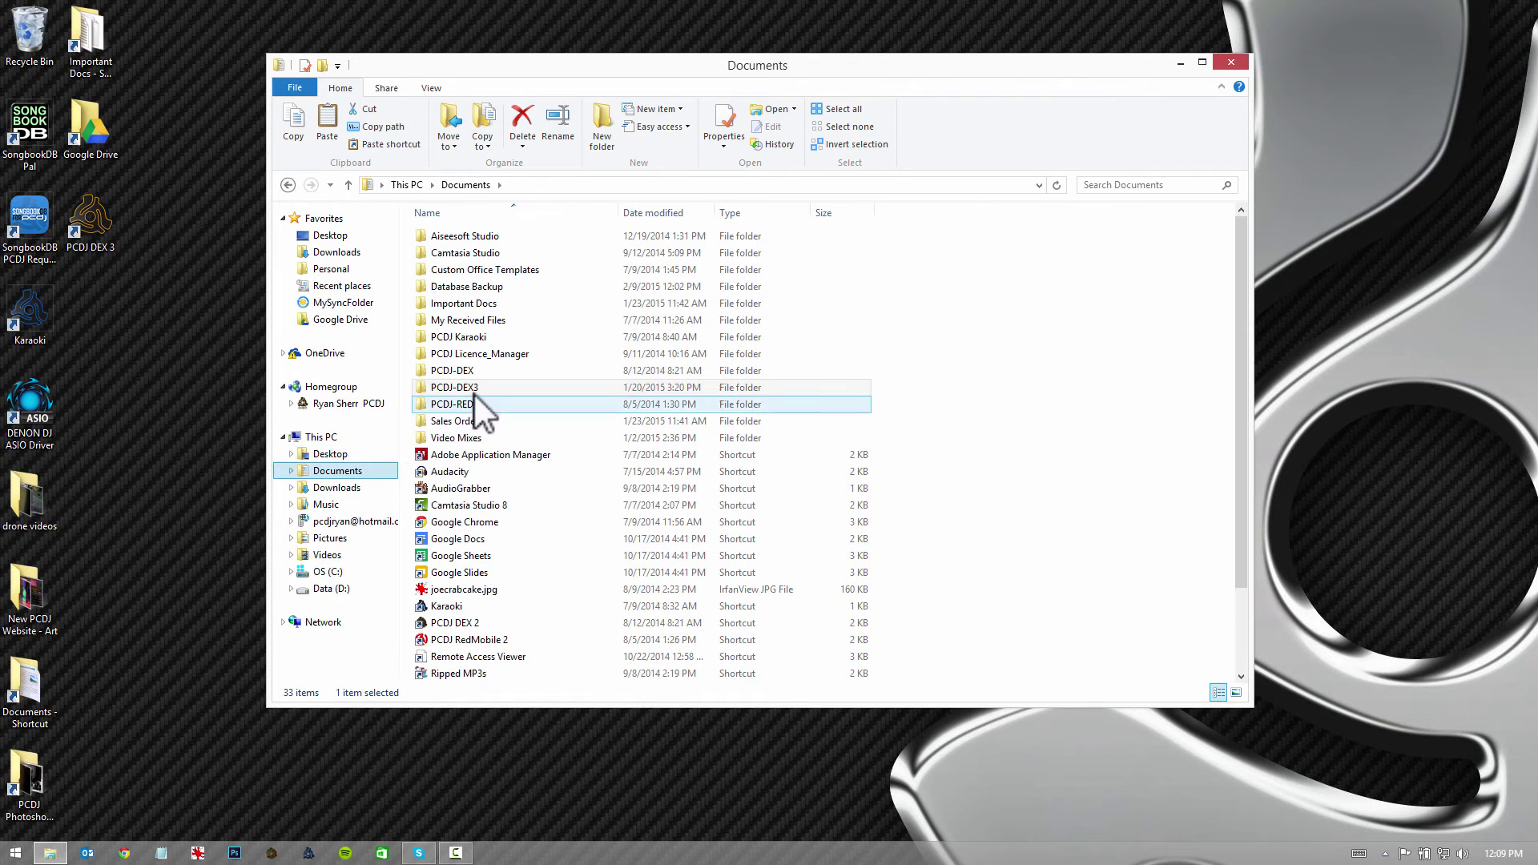
pyautogui.click(488, 287)
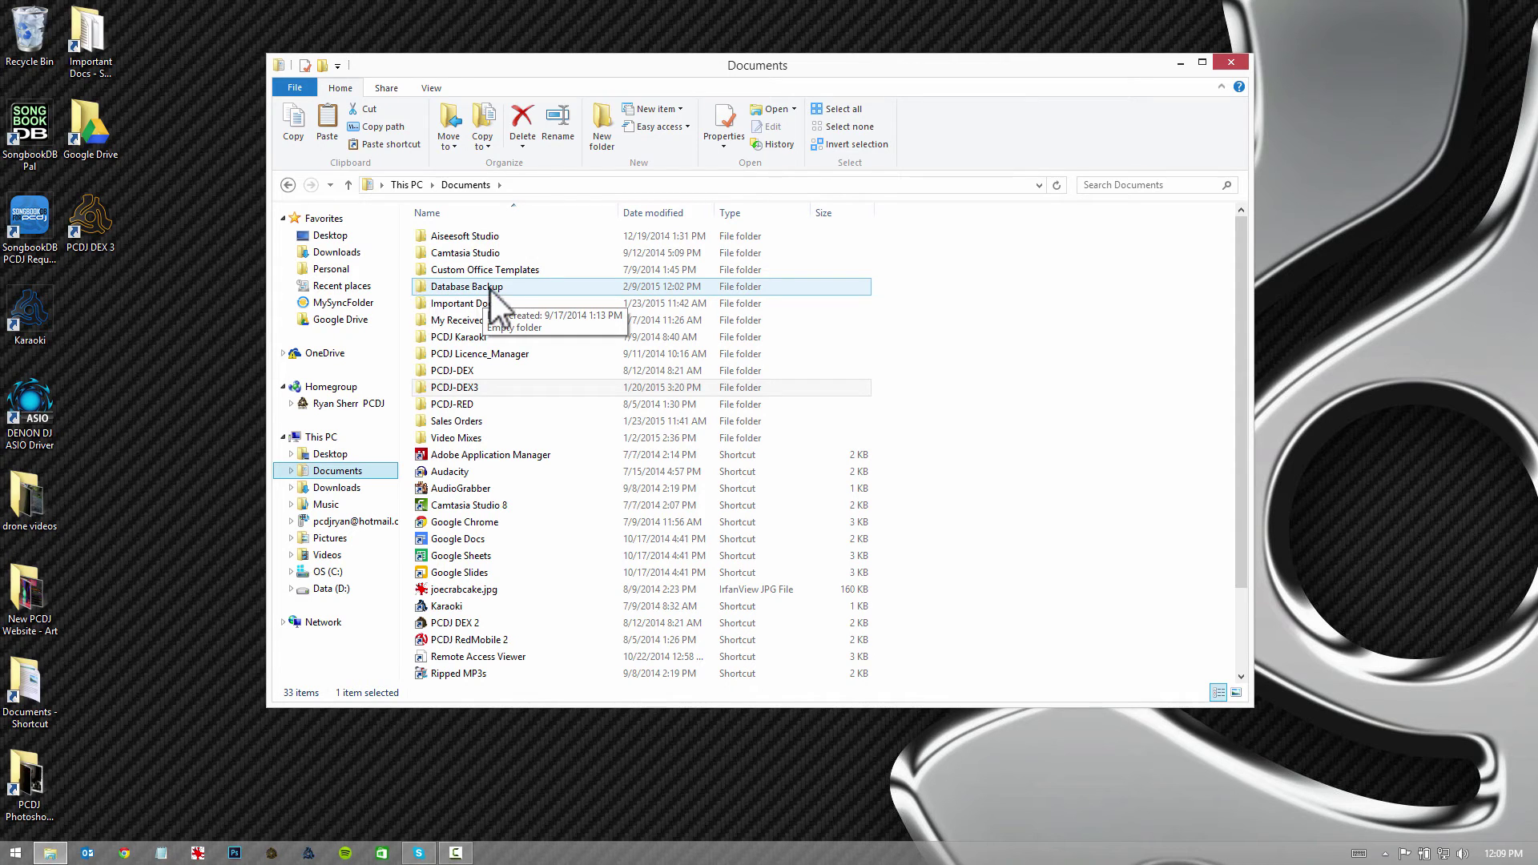
pyautogui.doubleClick(492, 288)
pyautogui.rightClick(600, 307)
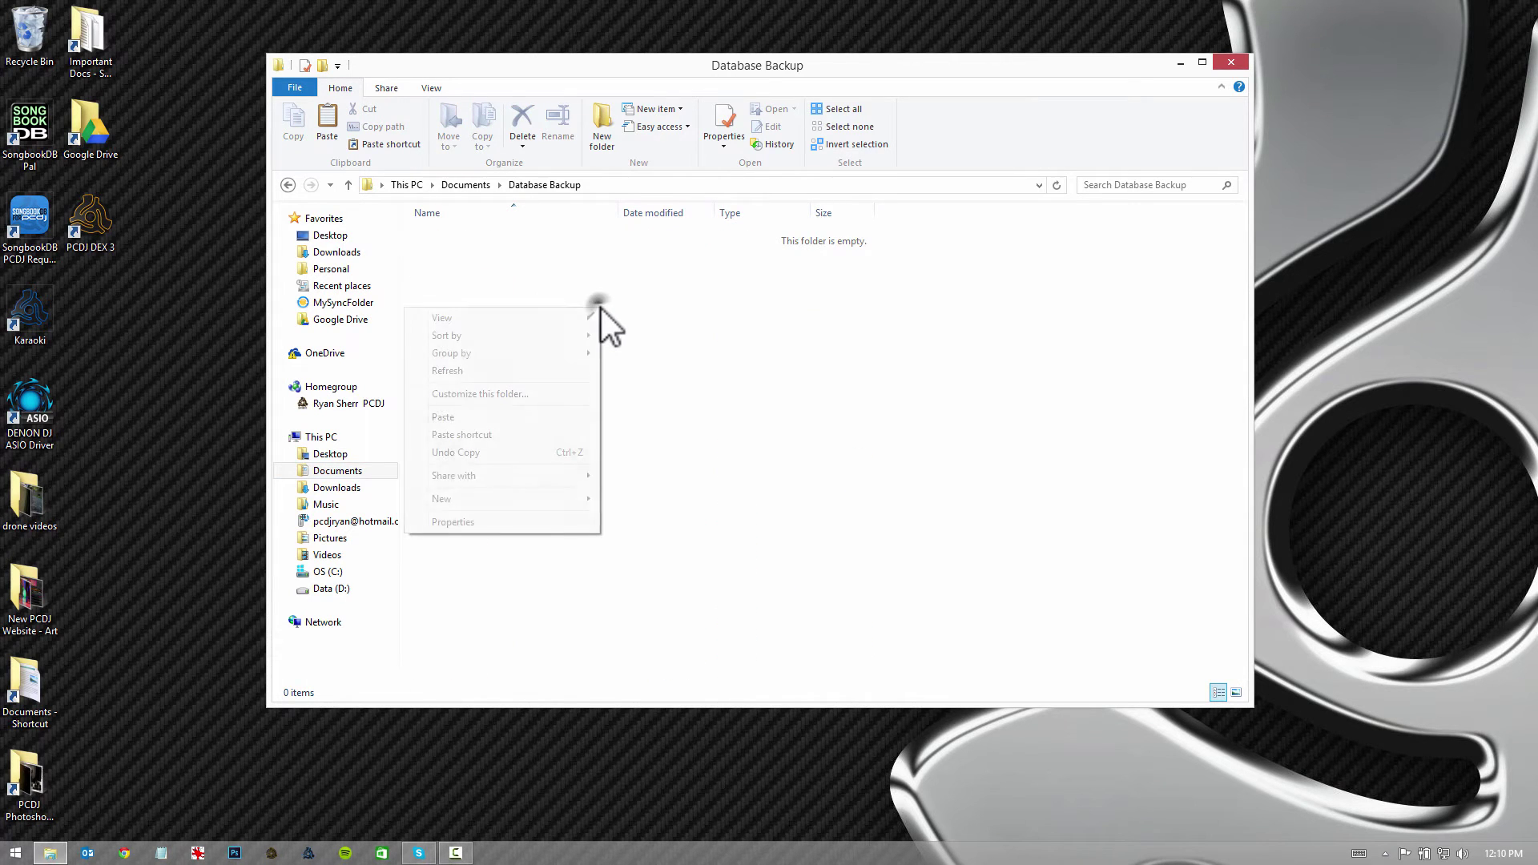
pyautogui.click(529, 415)
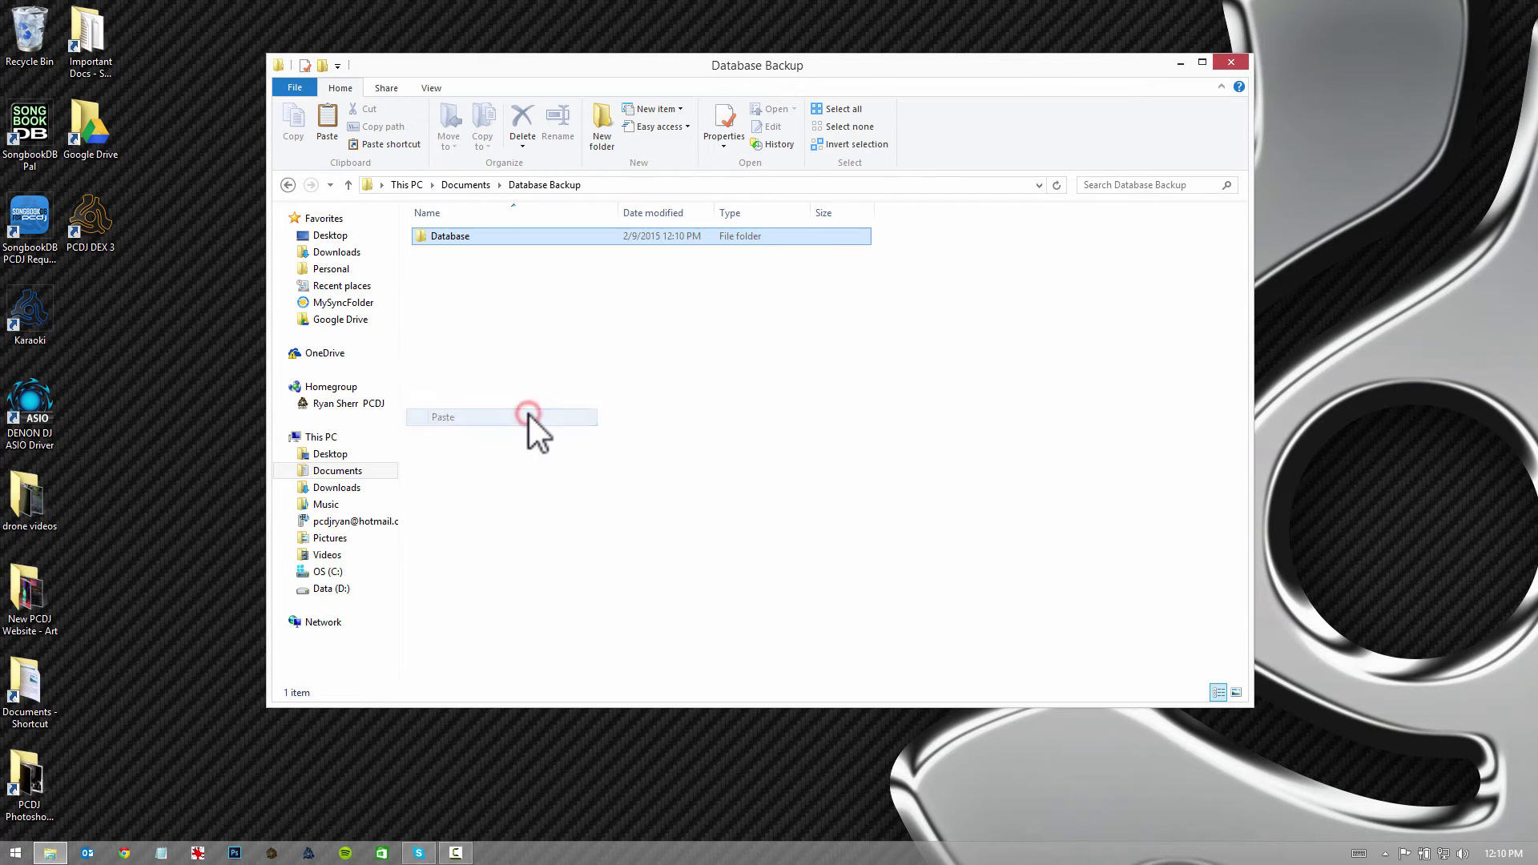
pyautogui.click(599, 351)
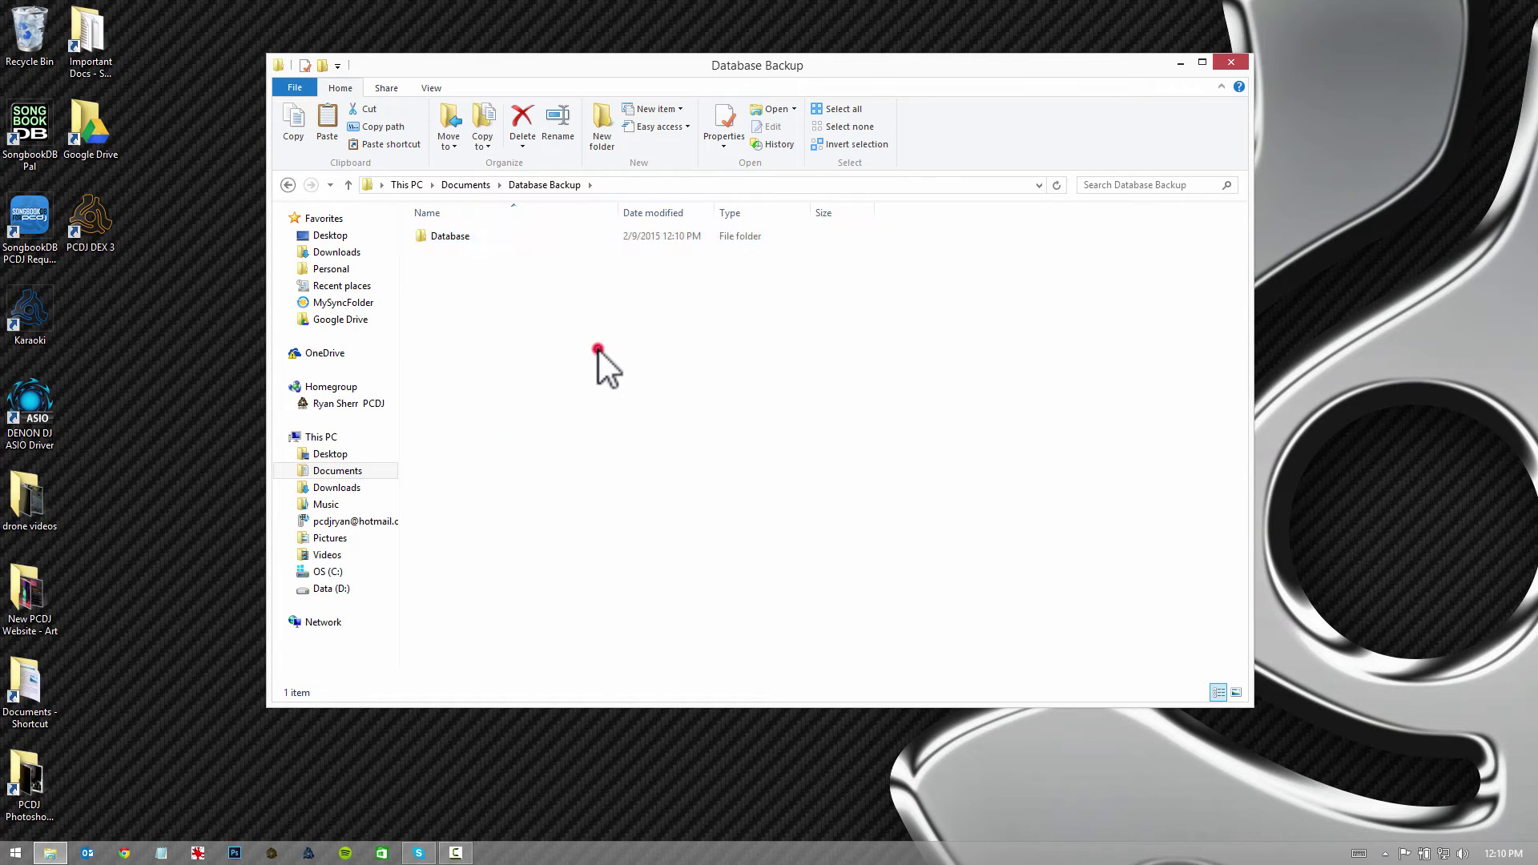
pyautogui.doubleClick(455, 241)
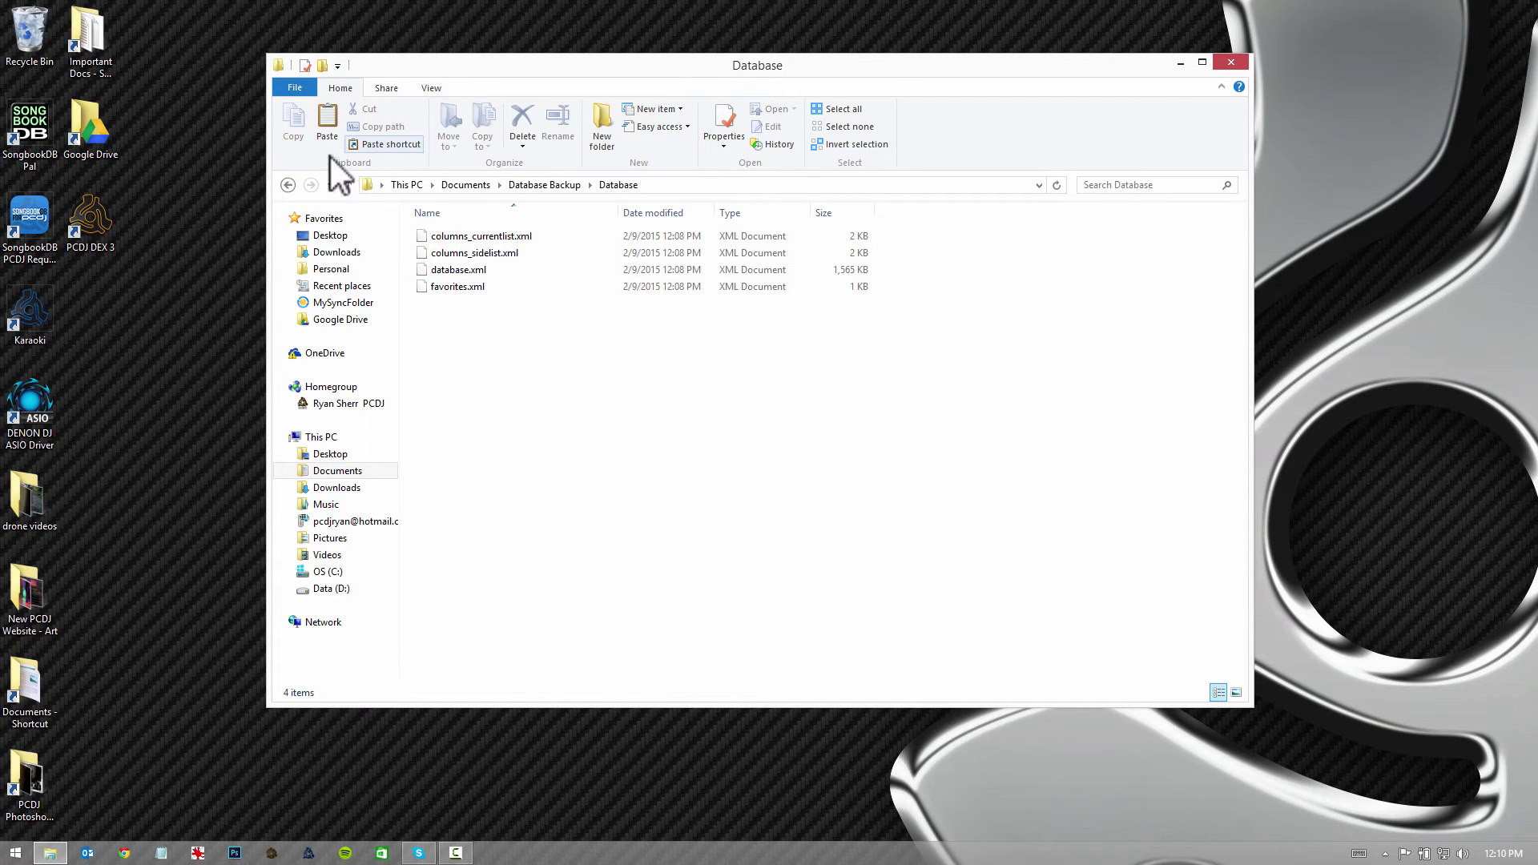
pyautogui.click(288, 185)
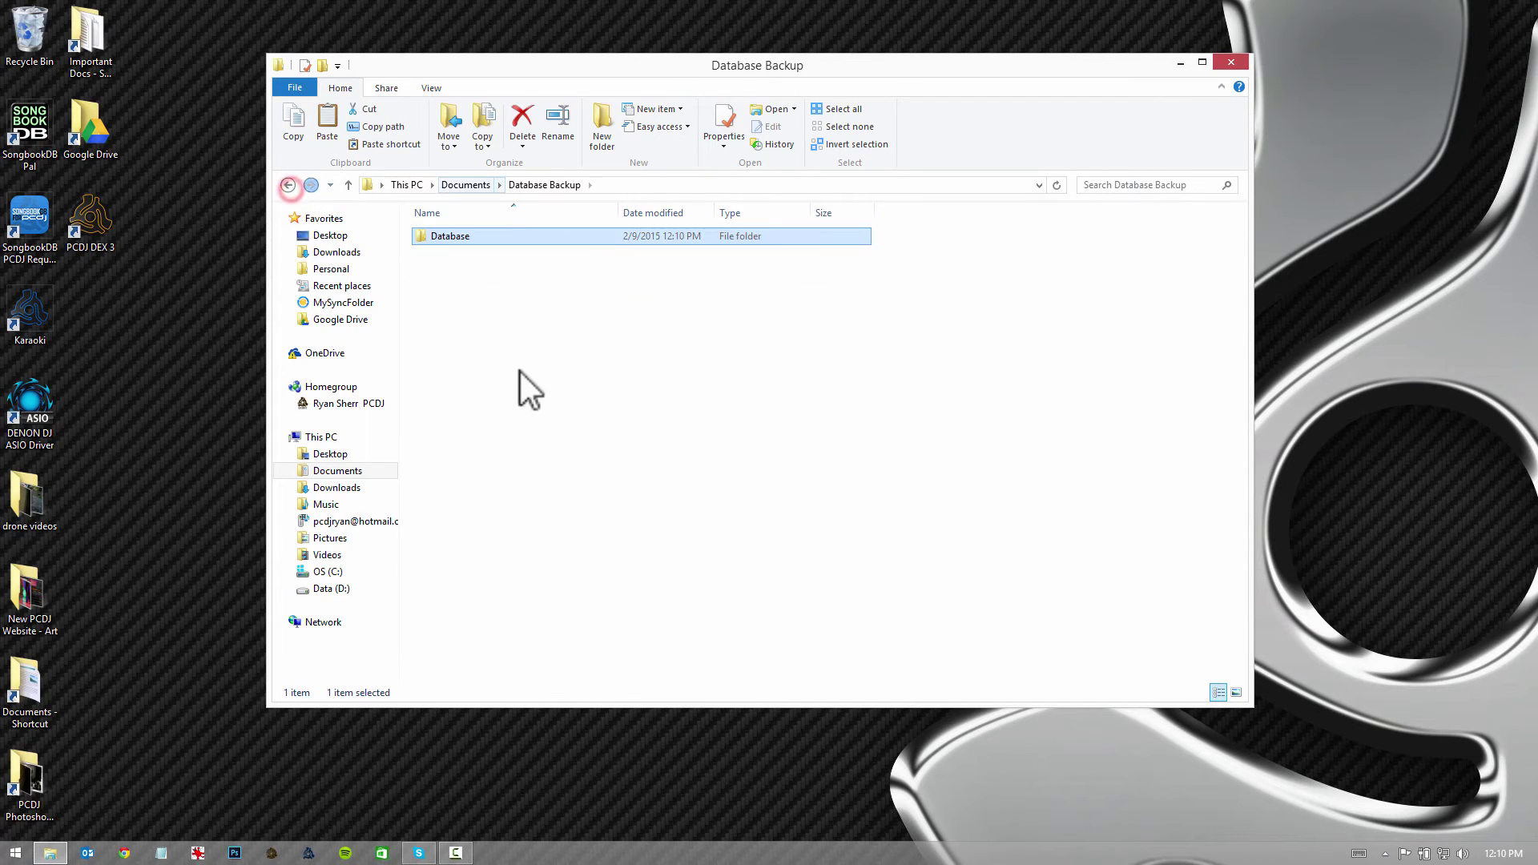
# Permanently delete the original Database folder from PCDJ-DEX3, then minimize the Explorer window.
pyautogui.click(335, 475)
pyautogui.doubleClick(455, 386)
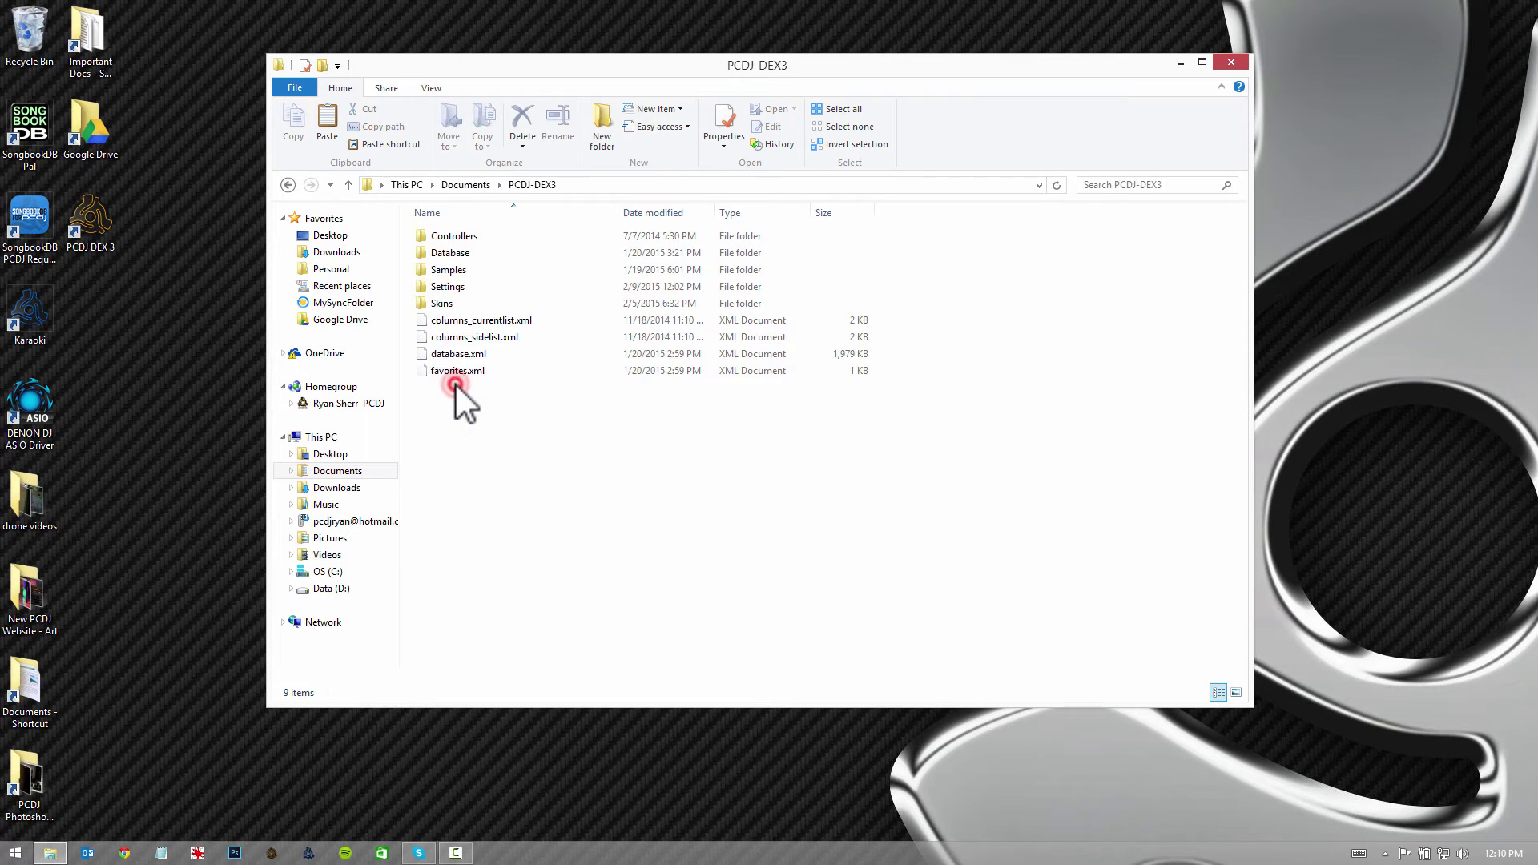
pyautogui.click(288, 185)
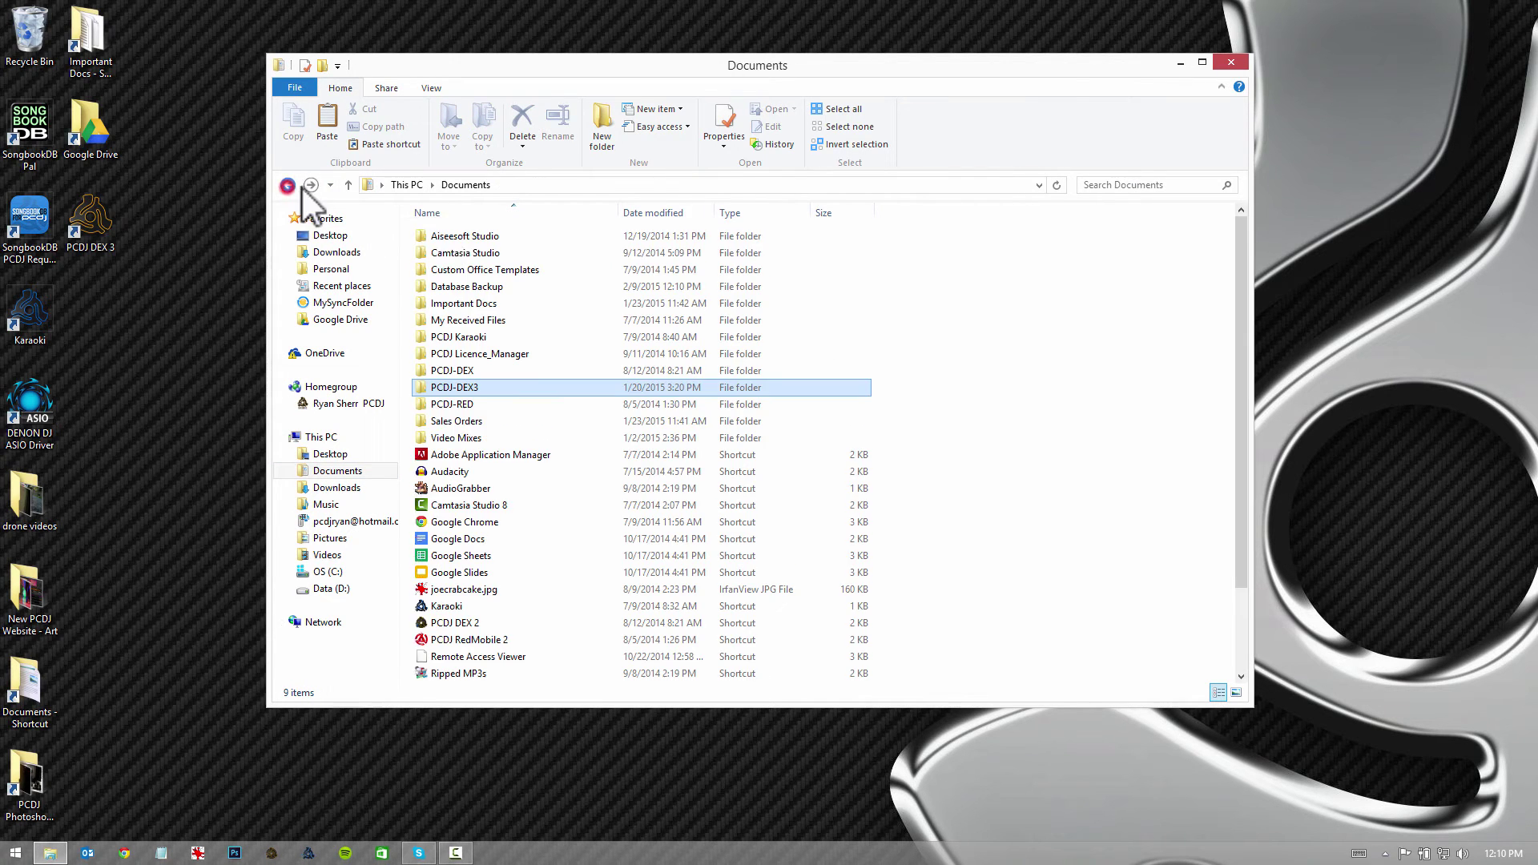
pyautogui.doubleClick(543, 386)
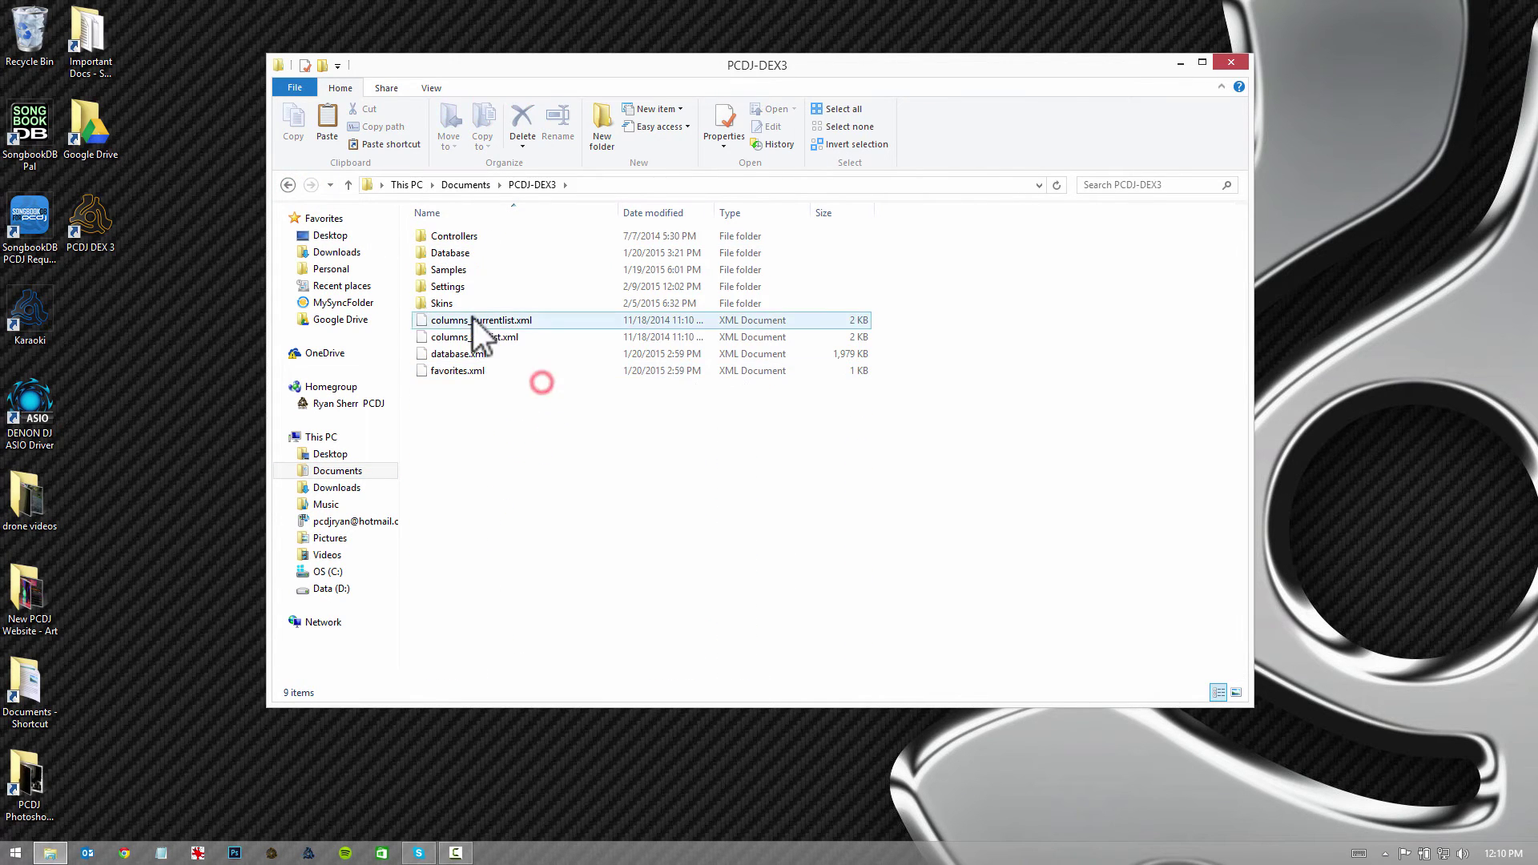
pyautogui.click(446, 253)
pyautogui.hotkey('shift', 'Delete')
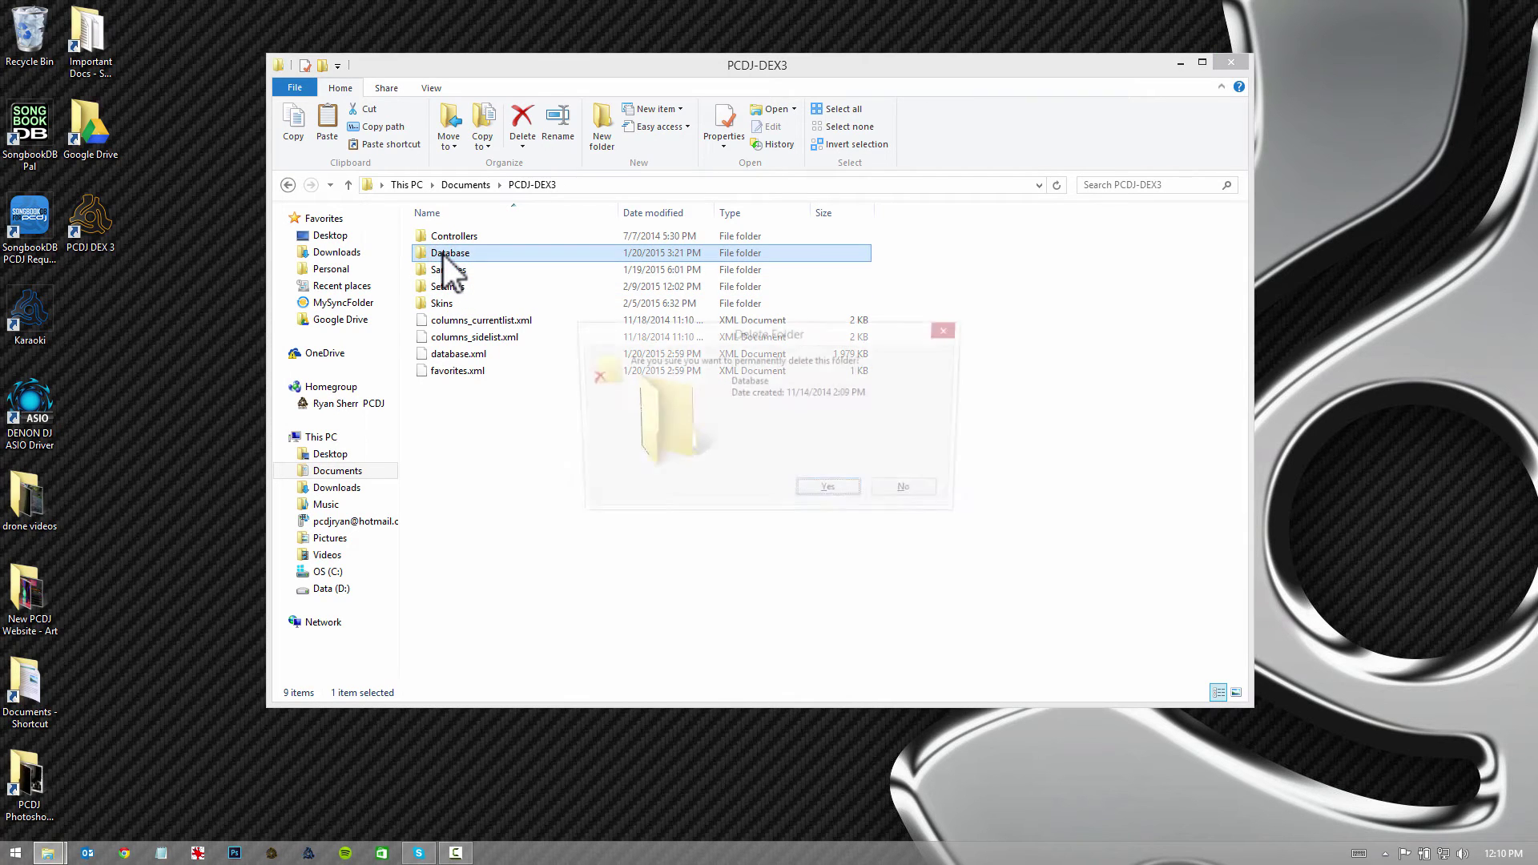
pyautogui.click(841, 495)
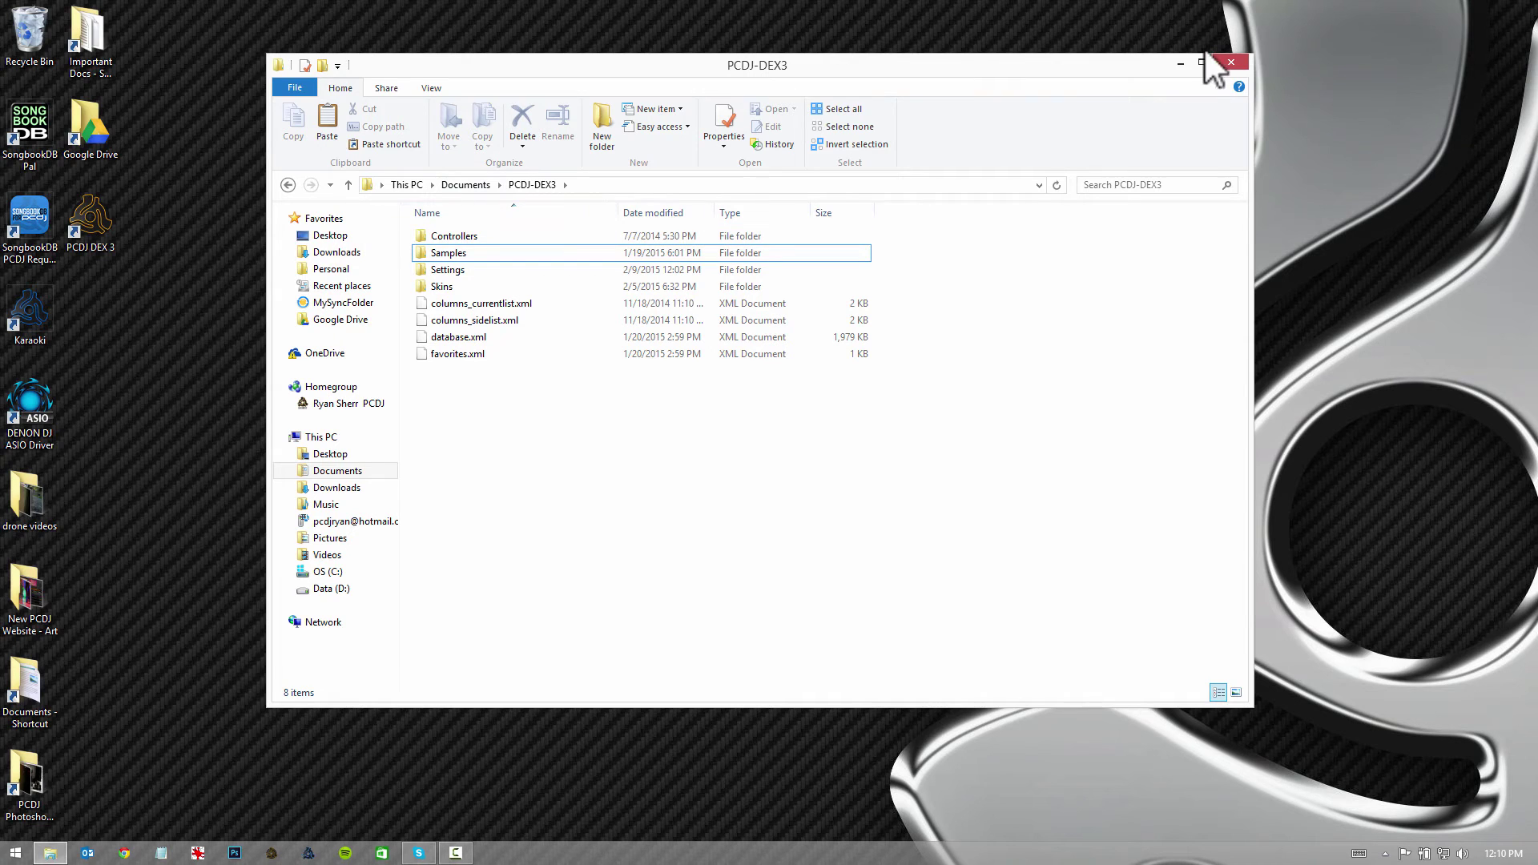
pyautogui.click(1189, 64)
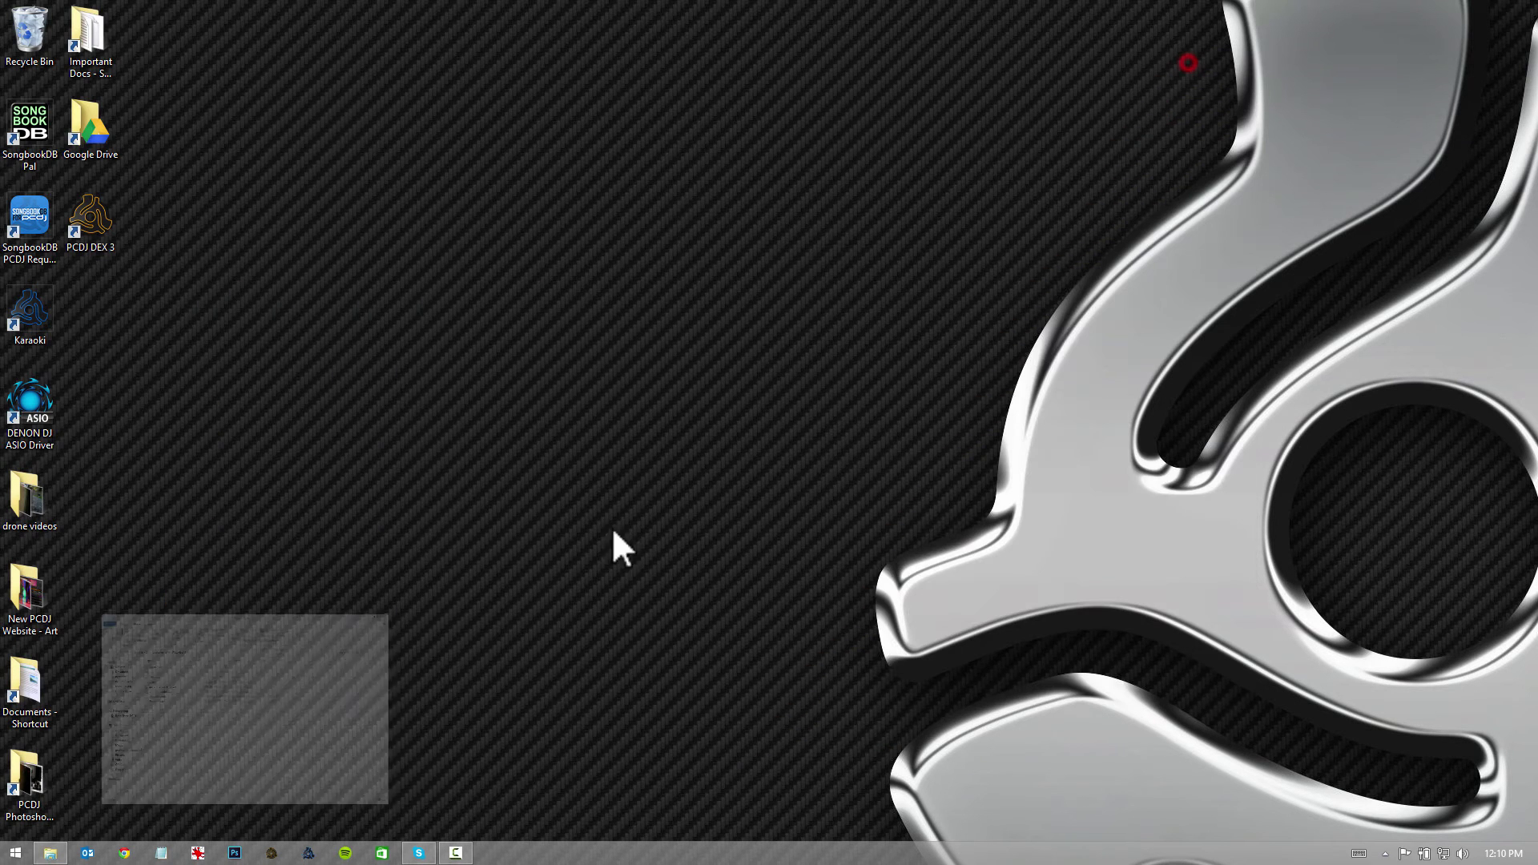
# Launch DEX 3, dismiss the add-songs prompt for the empty library, and exit it.
pyautogui.click(269, 852)
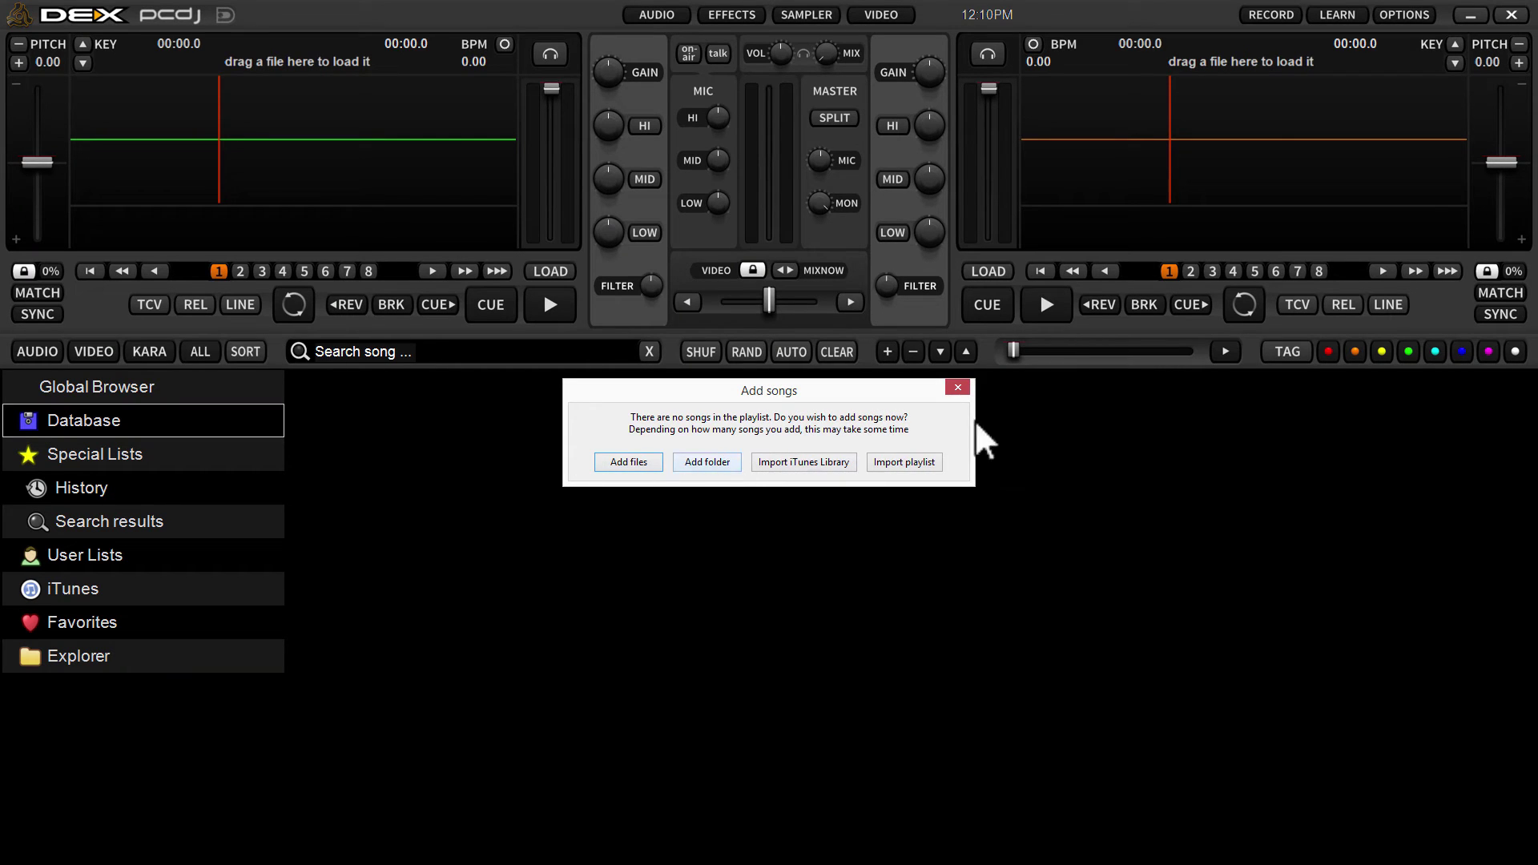
pyautogui.click(958, 388)
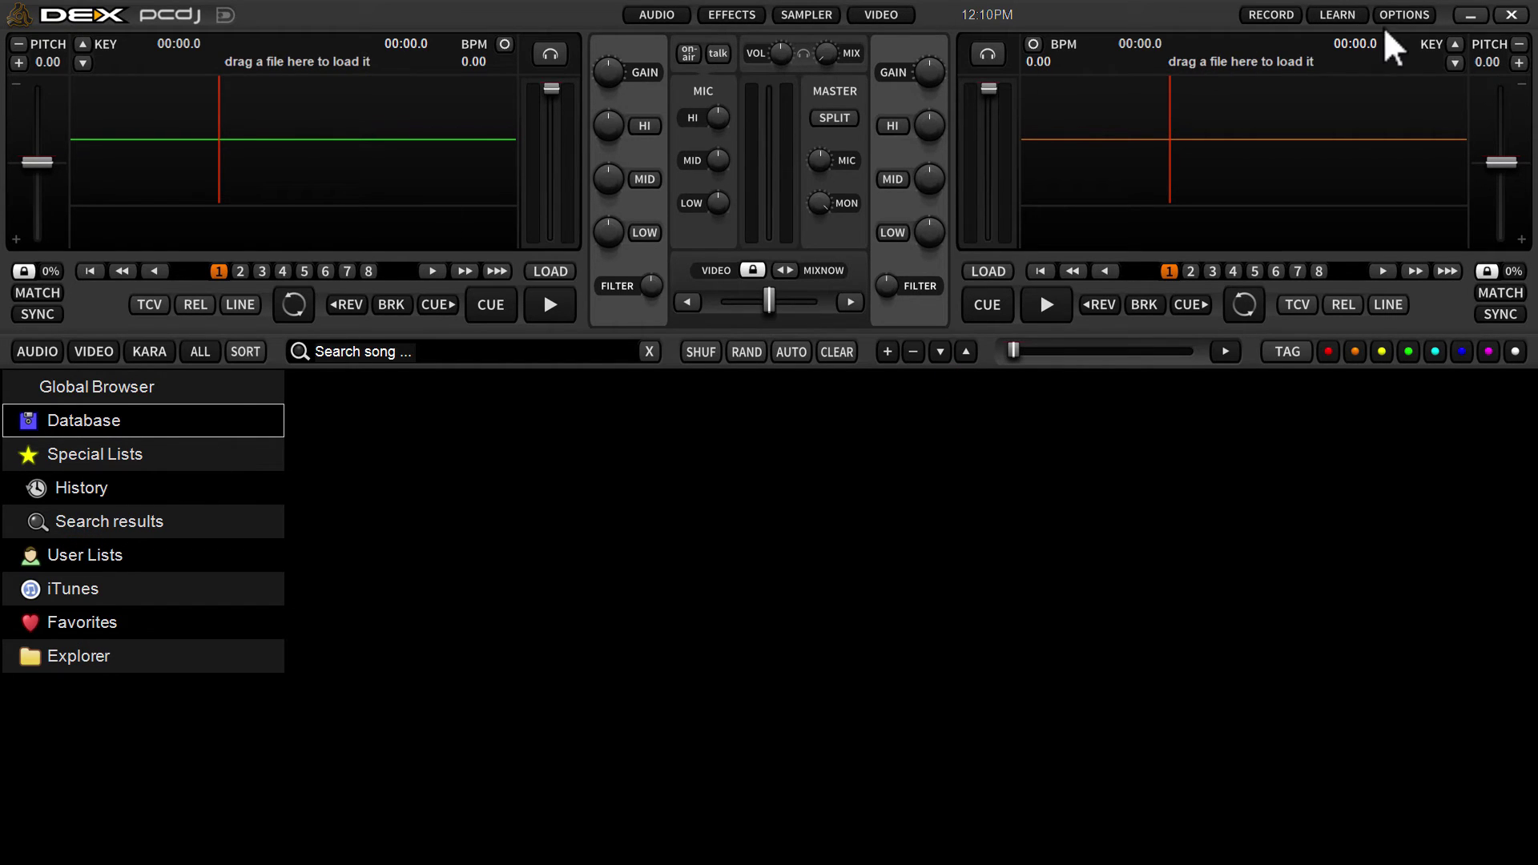
pyautogui.click(1512, 15)
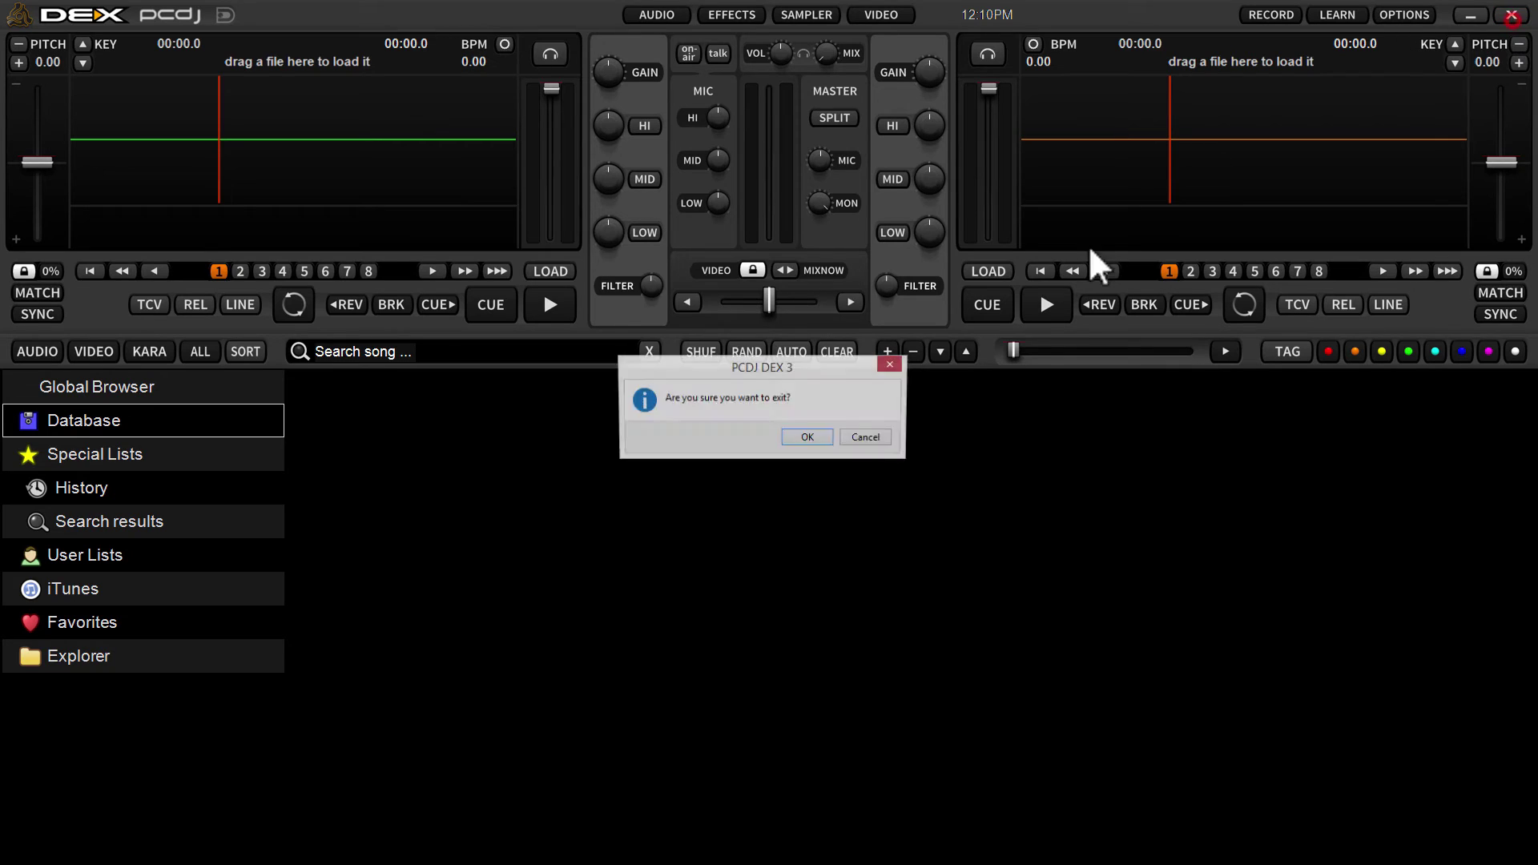
pyautogui.click(820, 438)
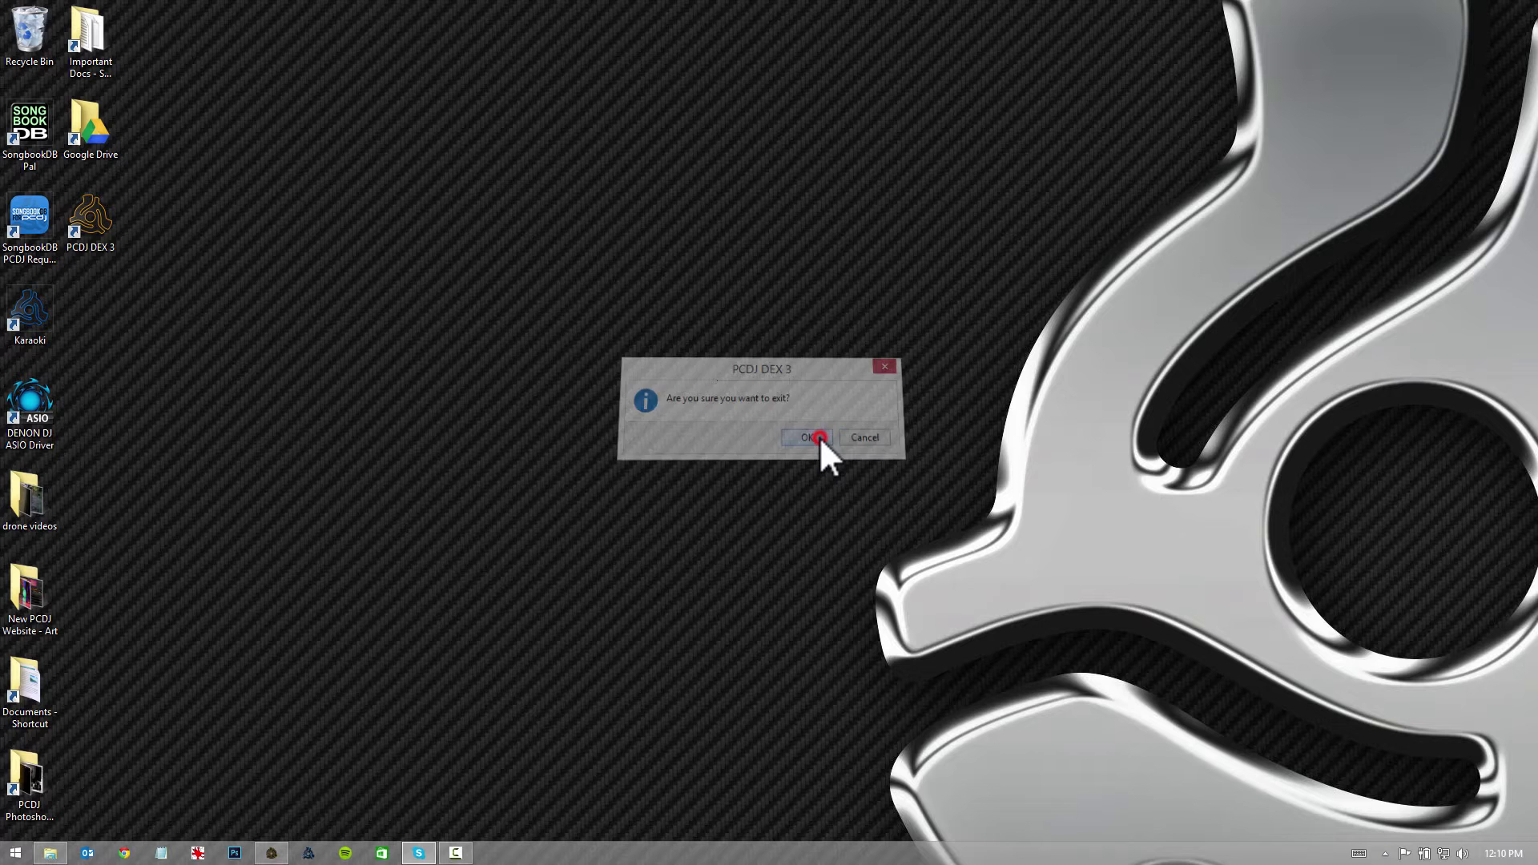
# Copy the Database folder from Documents\Database Backup and return to Documents.
pyautogui.click(50, 853)
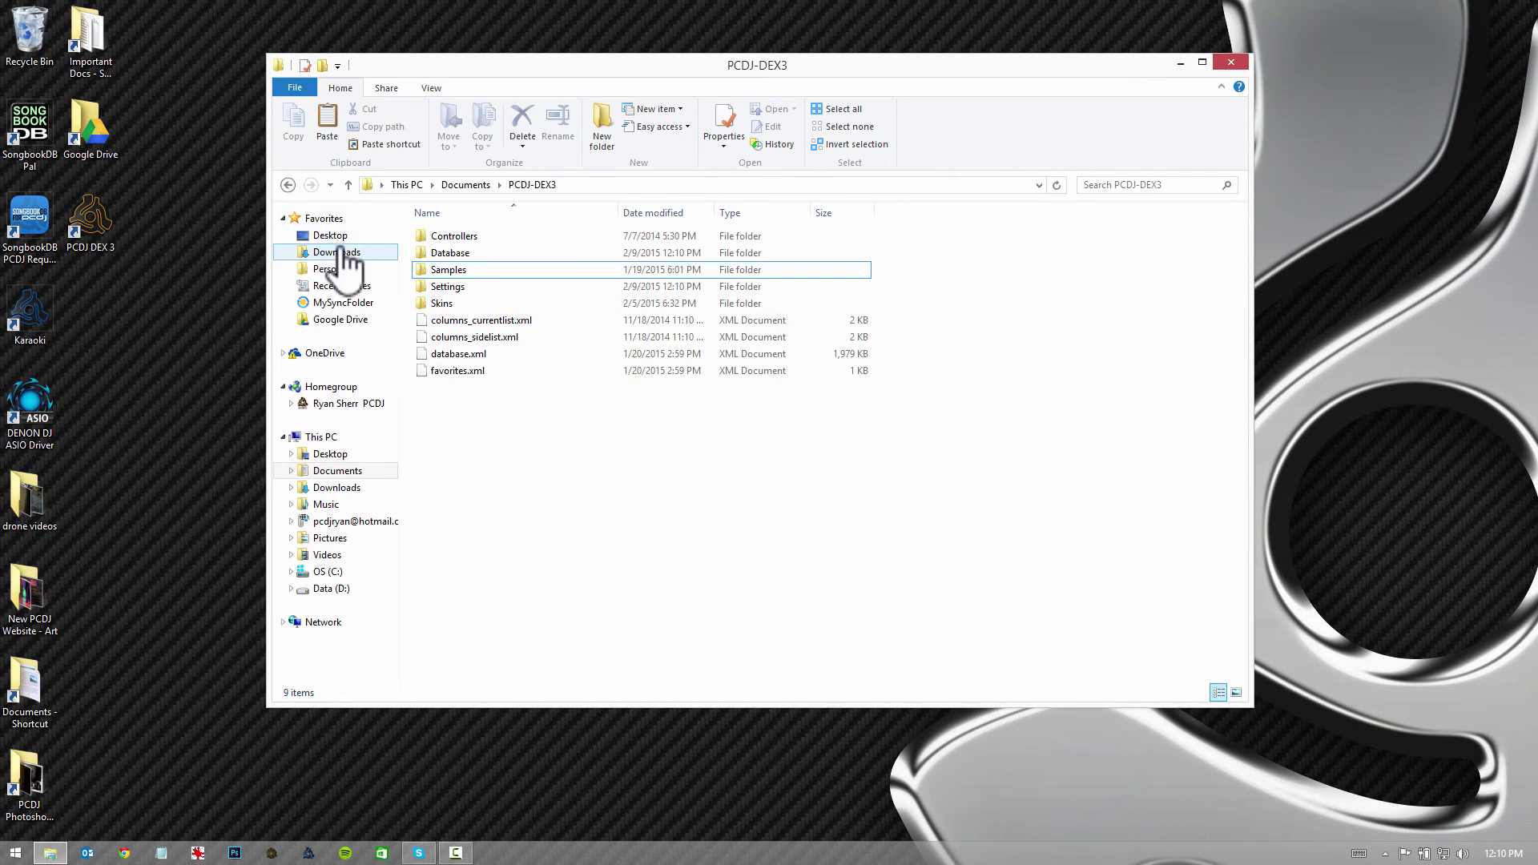
pyautogui.click(337, 471)
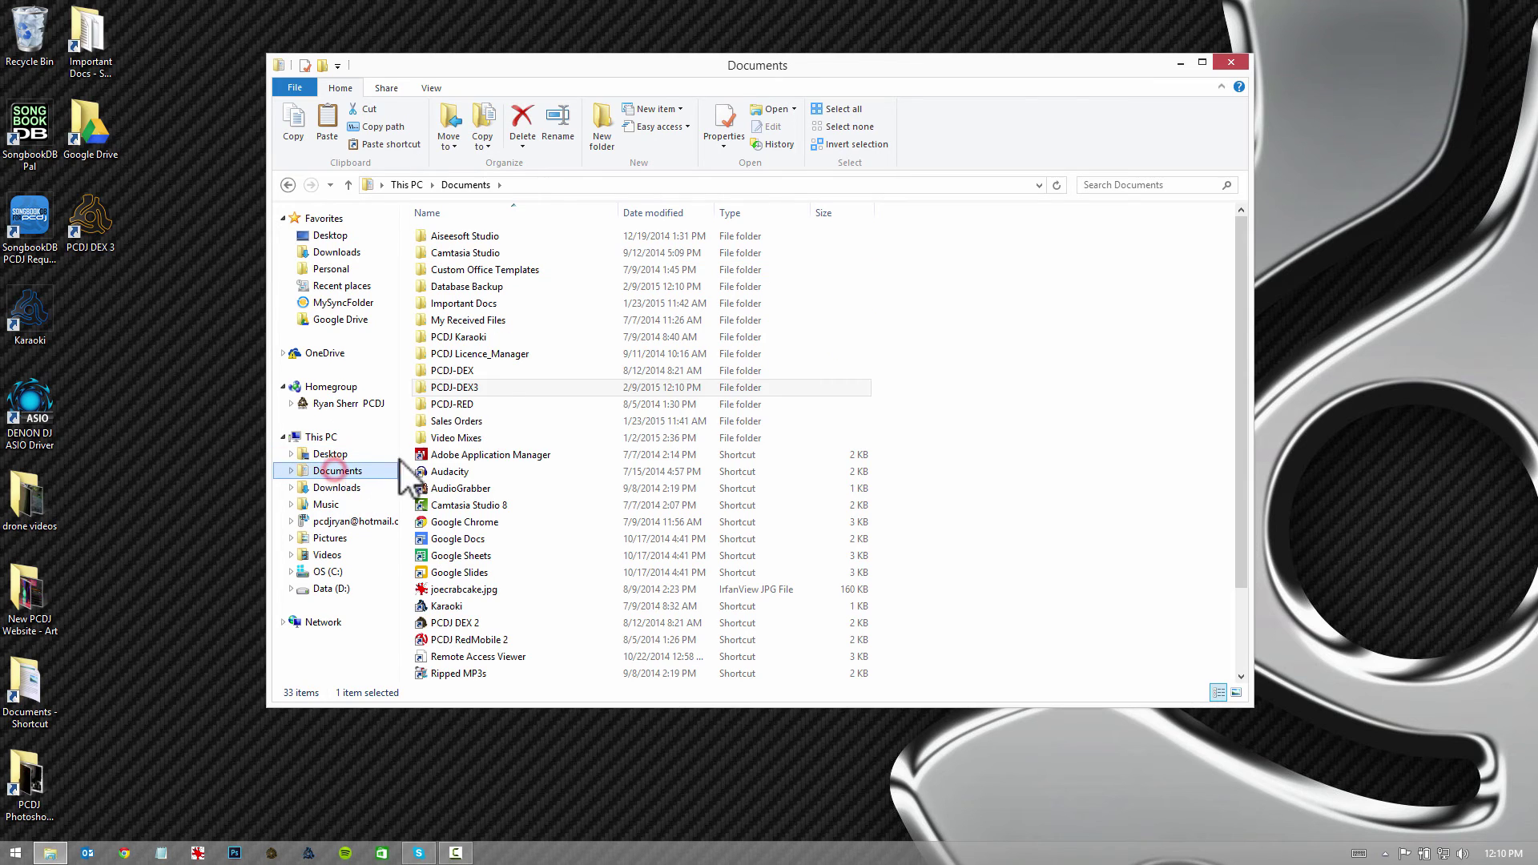
pyautogui.doubleClick(479, 287)
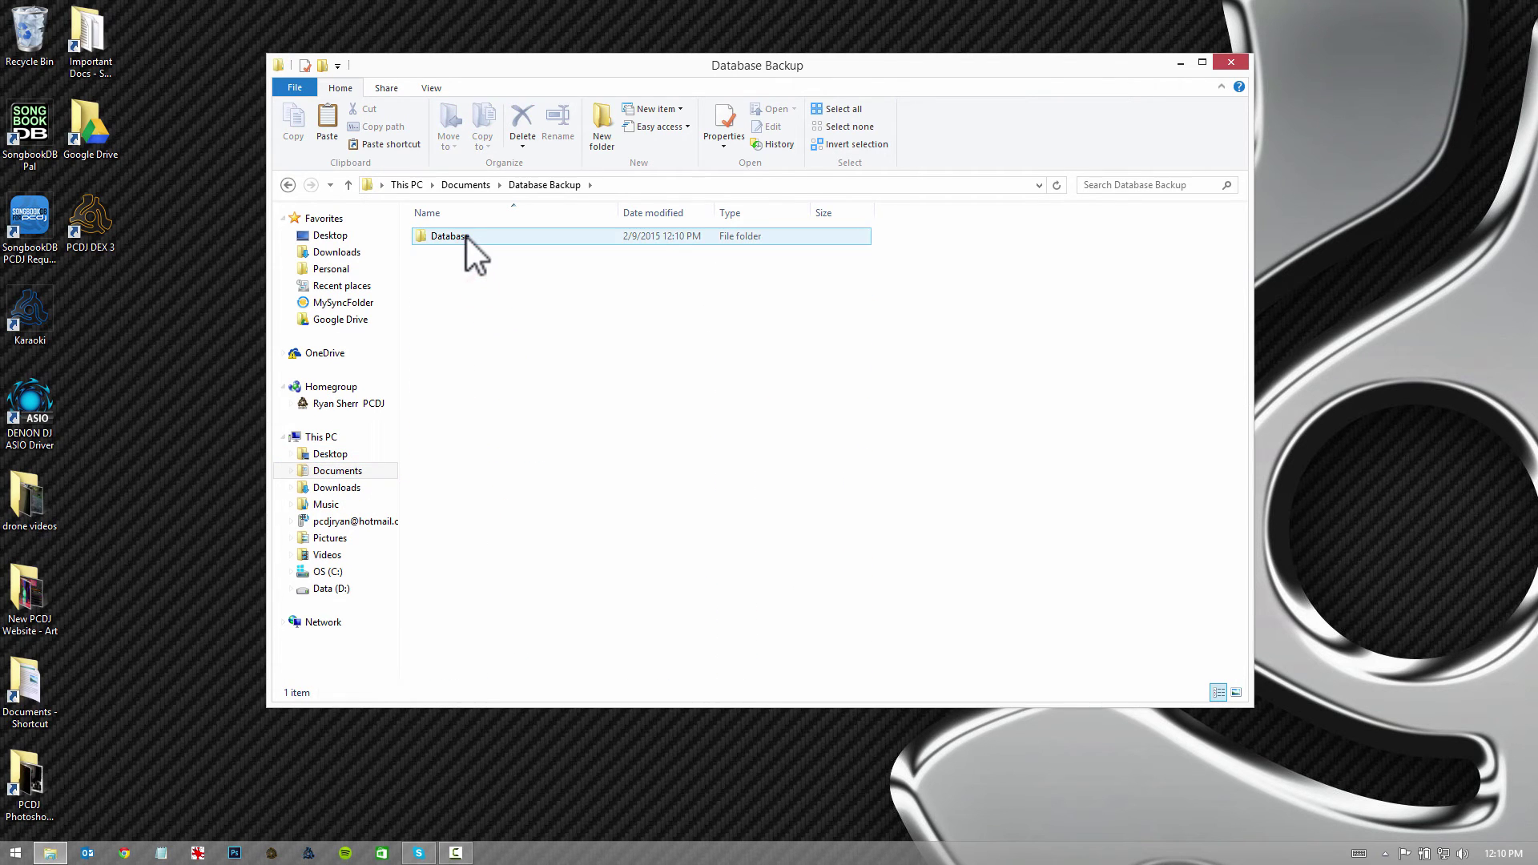
pyautogui.rightClick(468, 238)
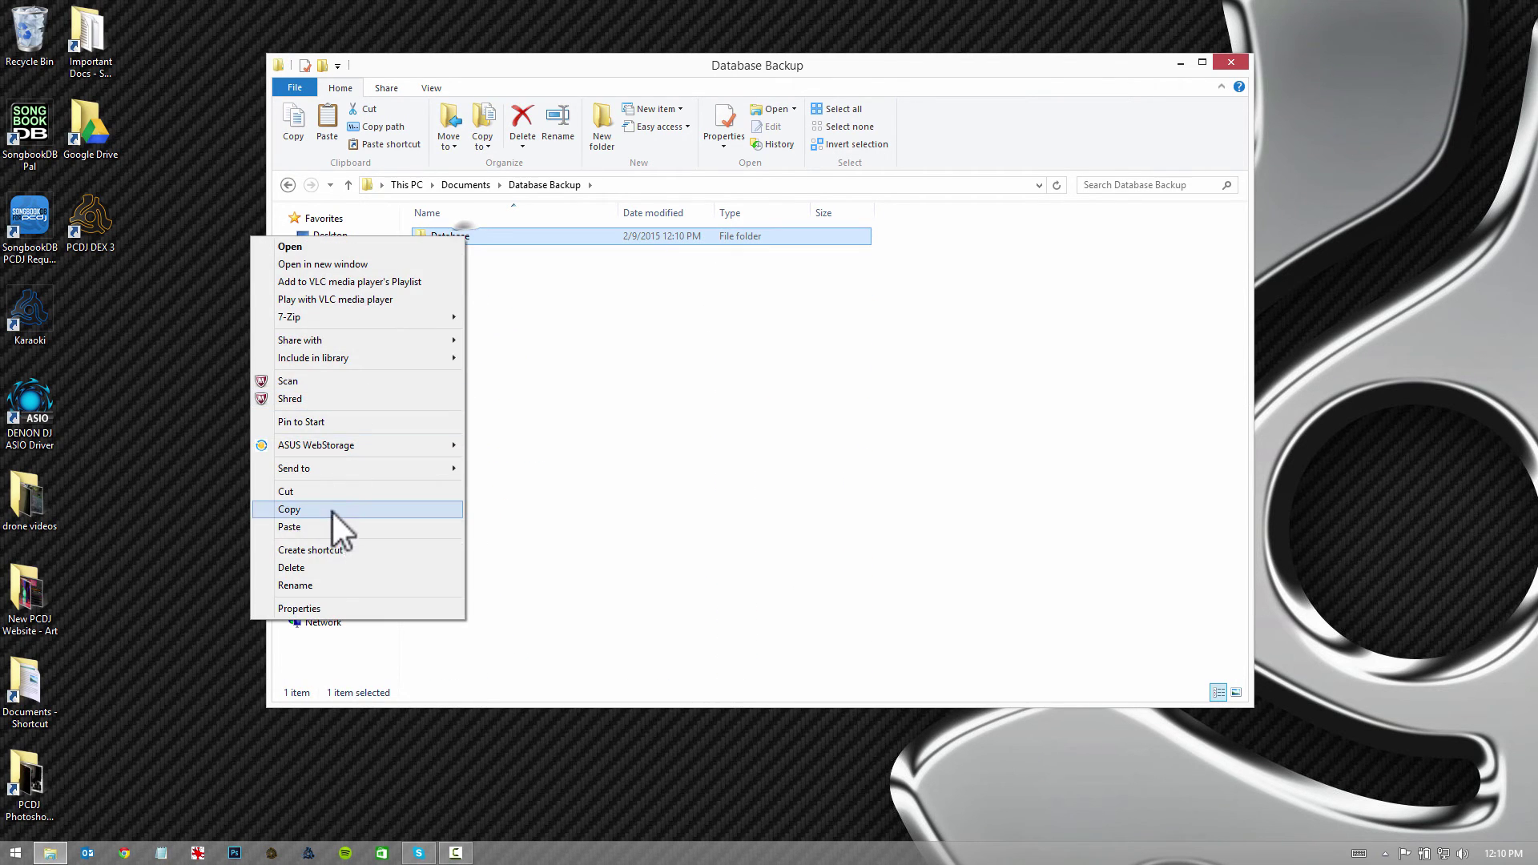
pyautogui.click(334, 511)
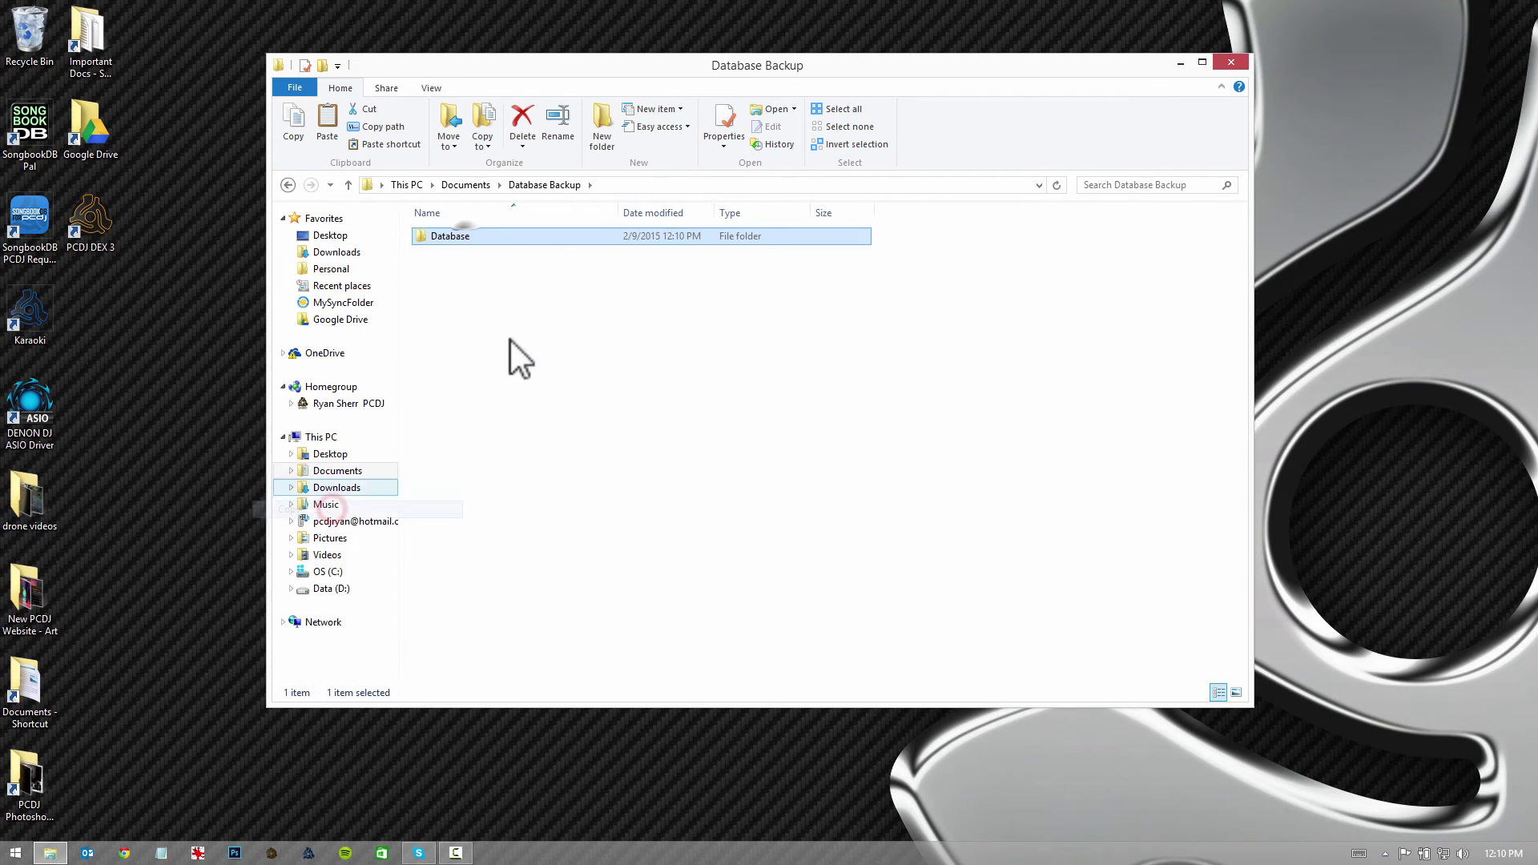
pyautogui.click(287, 185)
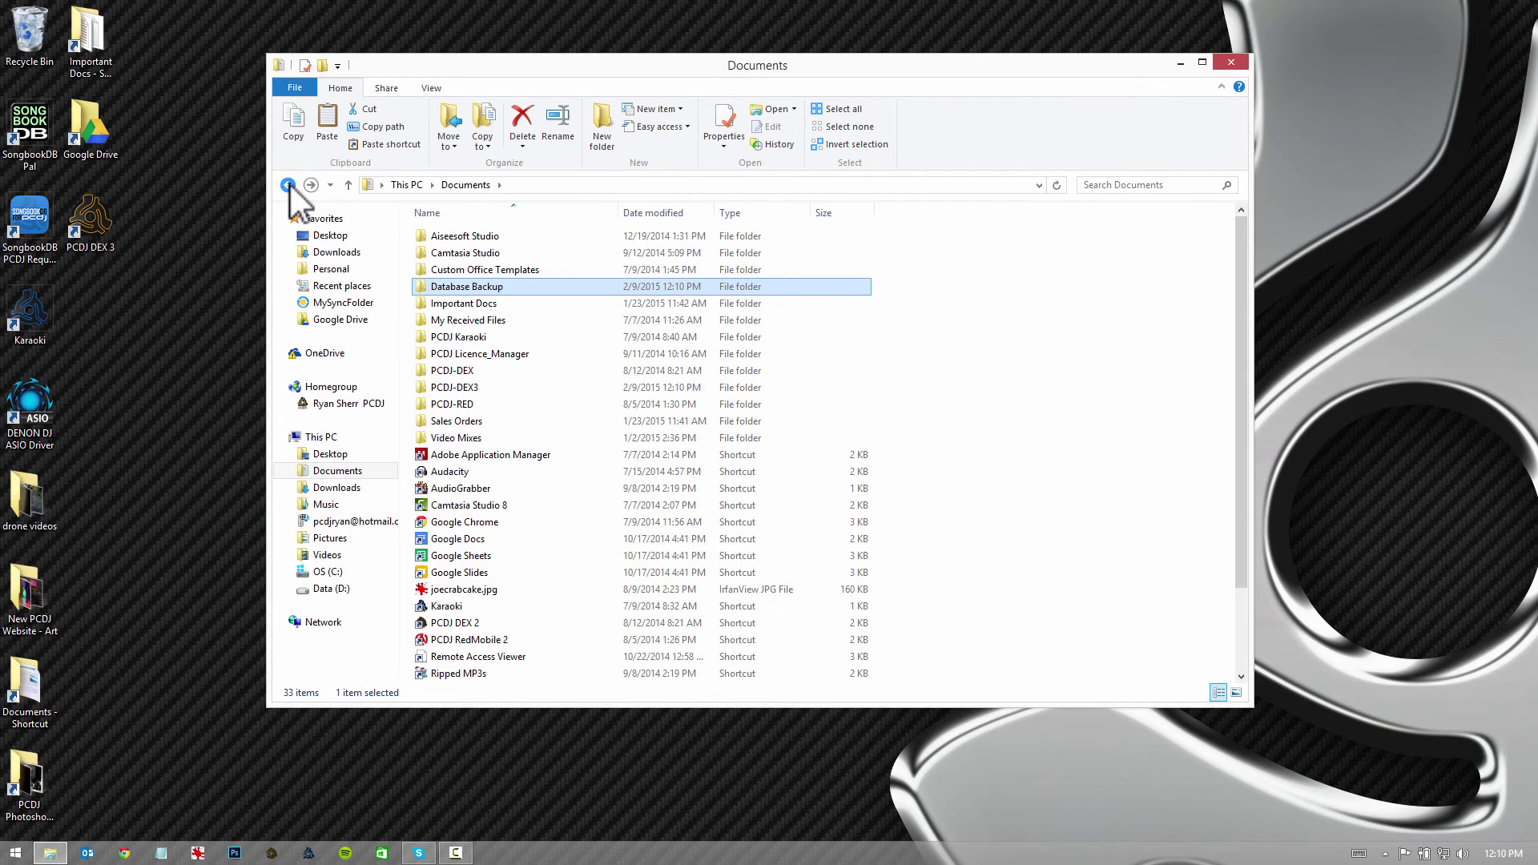
pyautogui.doubleClick(460, 372)
pyautogui.click(288, 185)
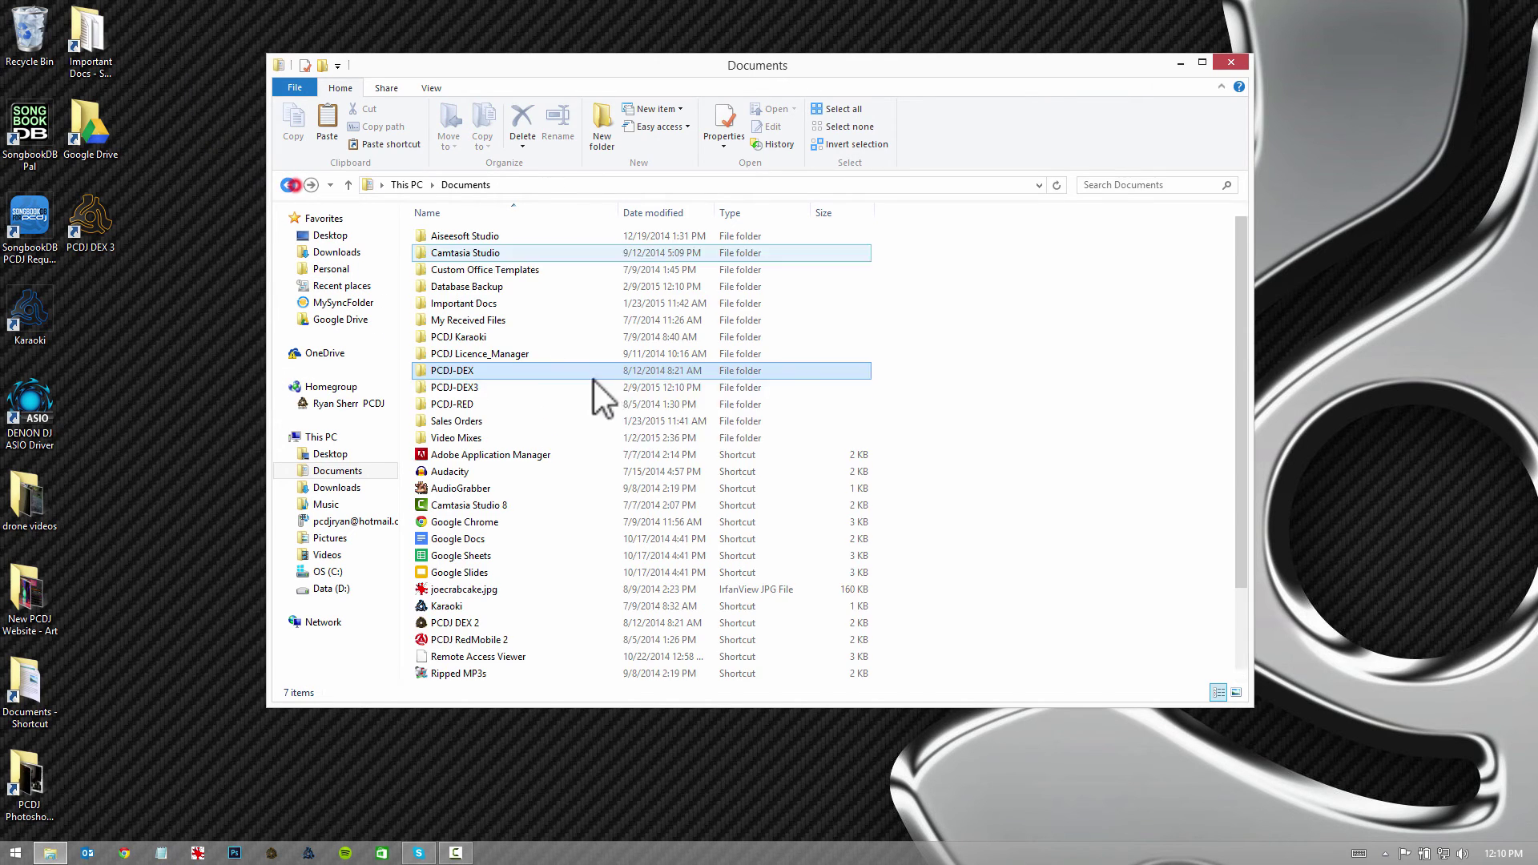
# Paste the backup Database folder into PCDJ-DEX3, replacing the four same-named files.
pyautogui.click(513, 391)
pyautogui.doubleClick(513, 390)
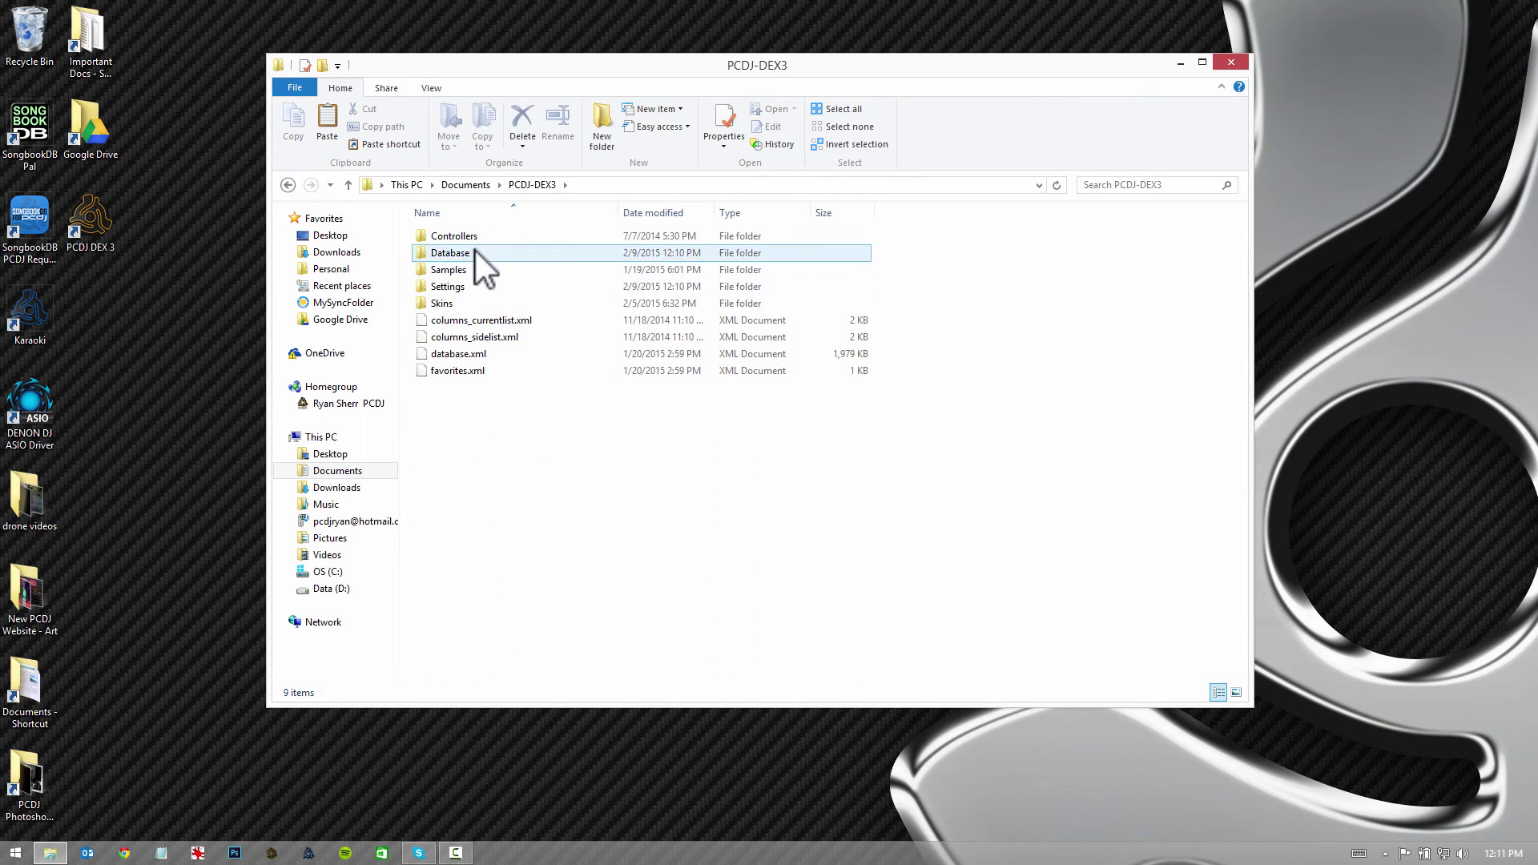
pyautogui.rightClick(517, 462)
pyautogui.click(783, 493)
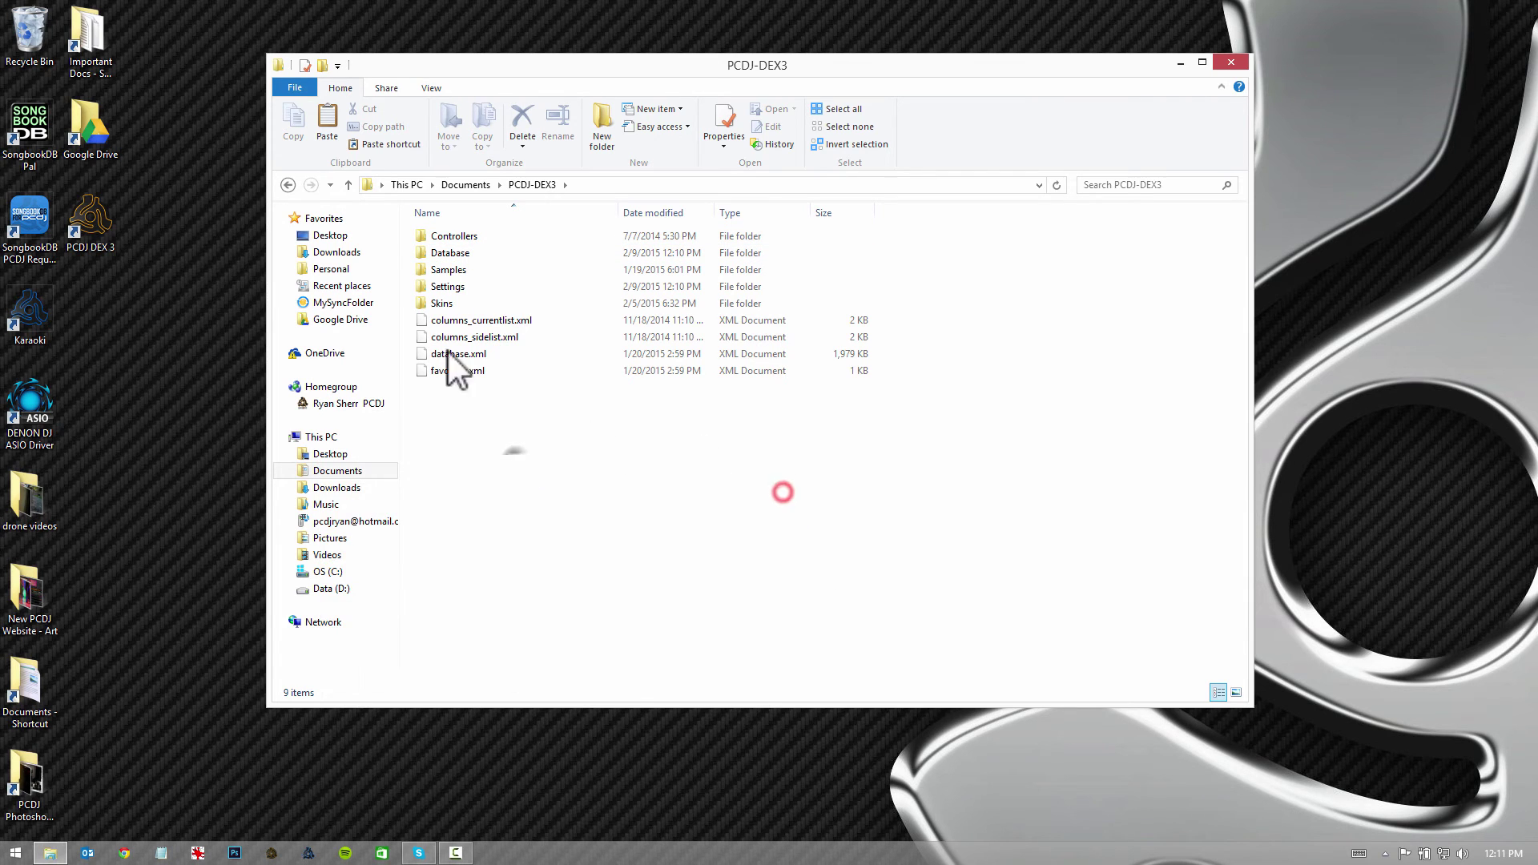
pyautogui.rightClick(636, 502)
pyautogui.click(535, 443)
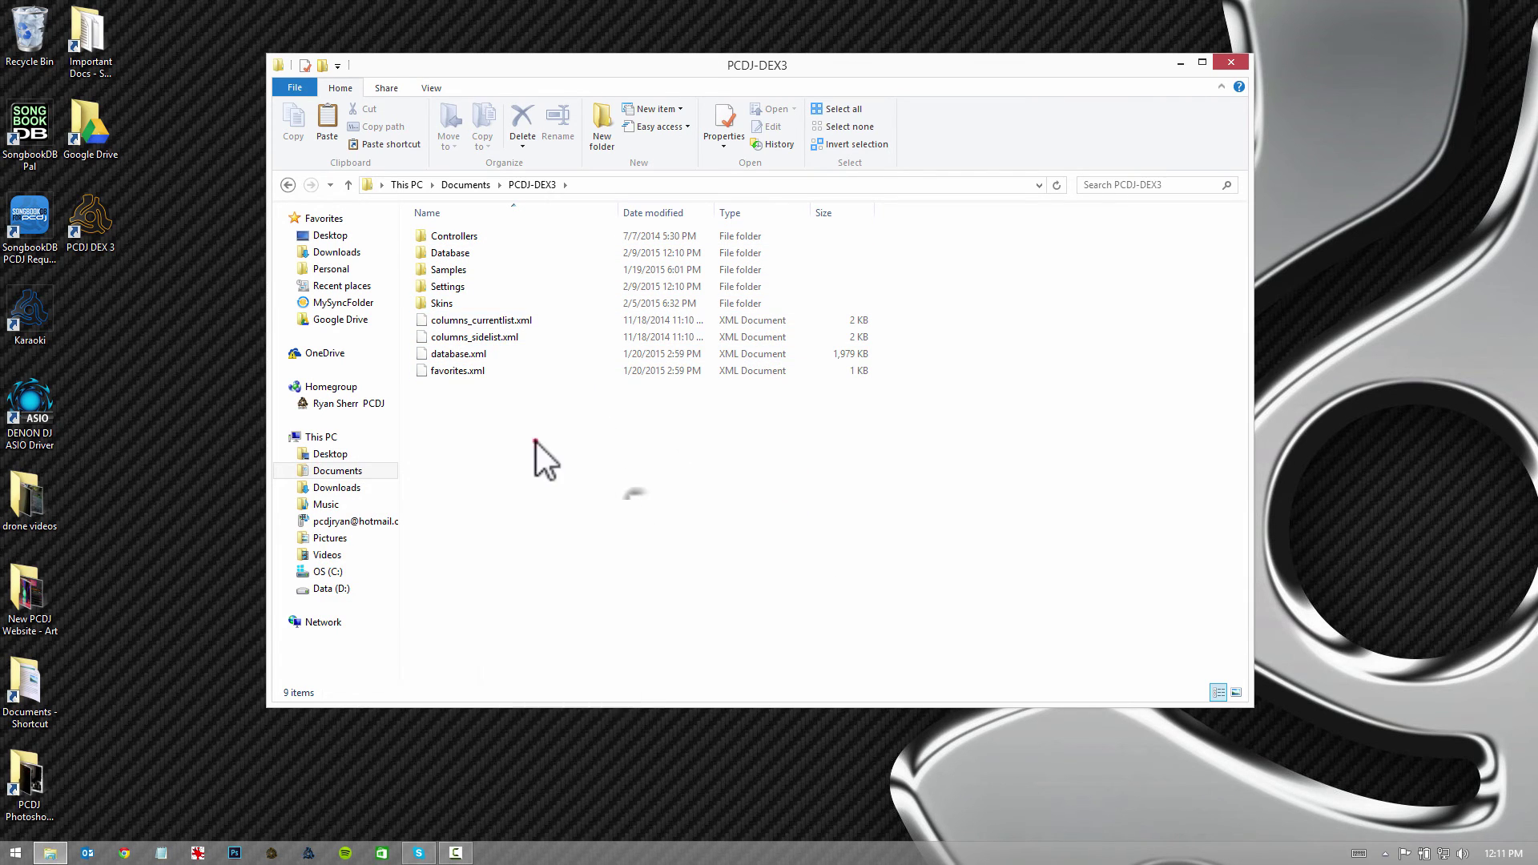
pyautogui.rightClick(497, 445)
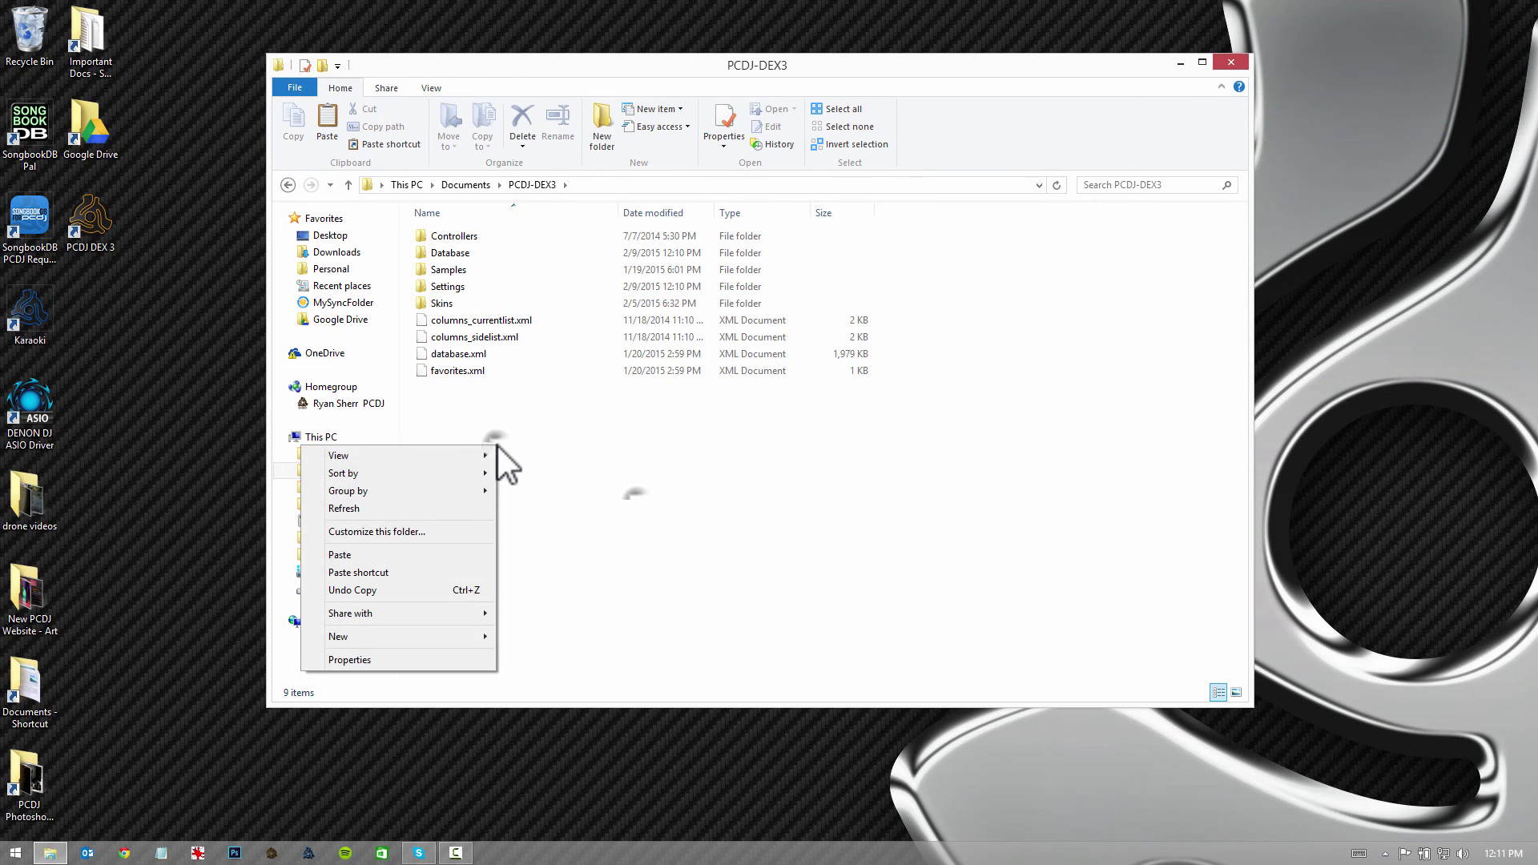
pyautogui.click(394, 553)
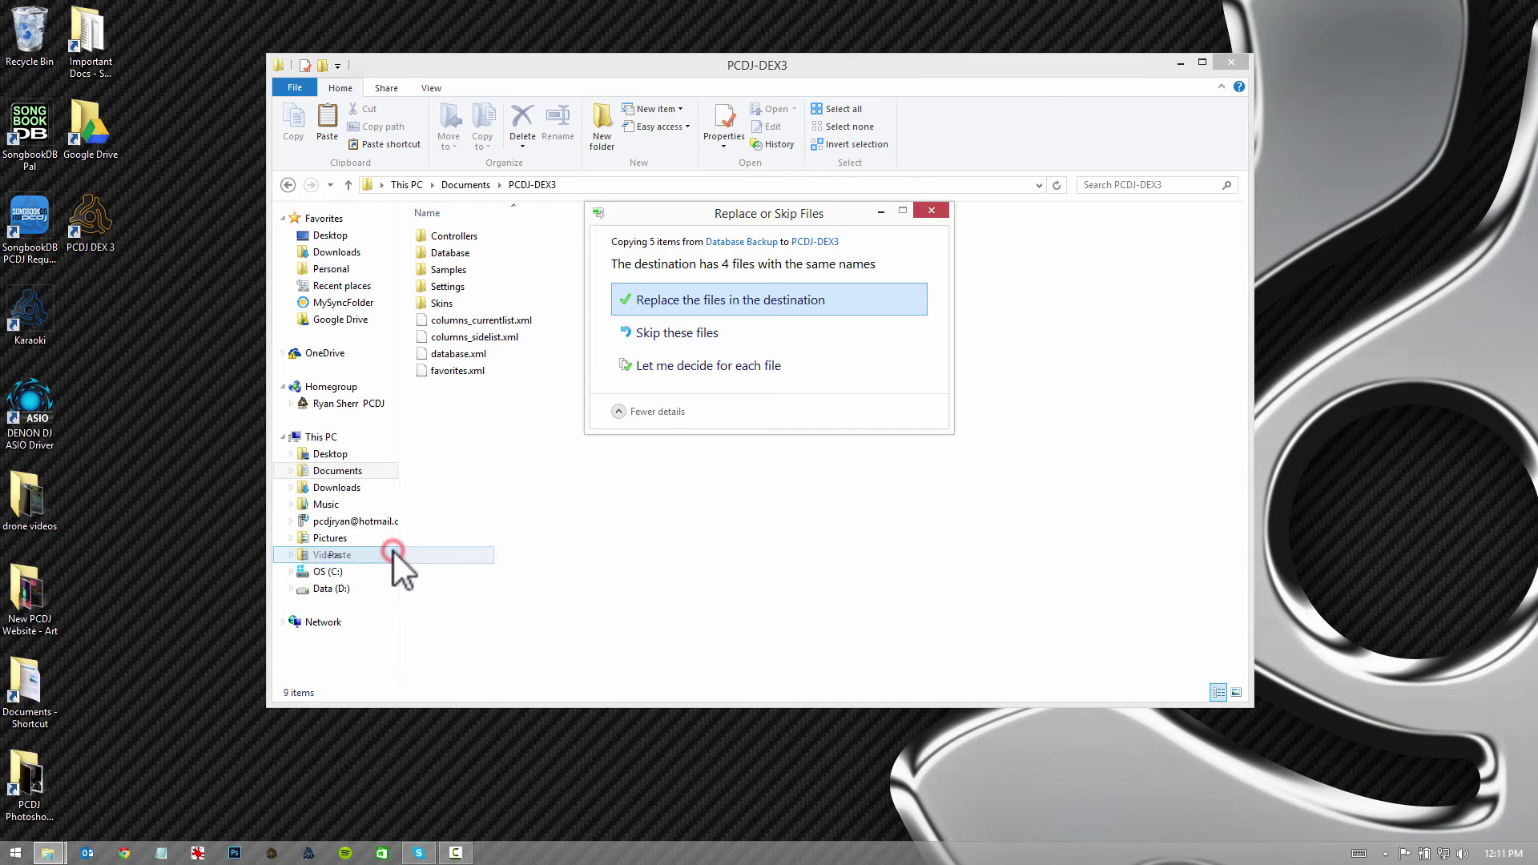
pyautogui.click(708, 304)
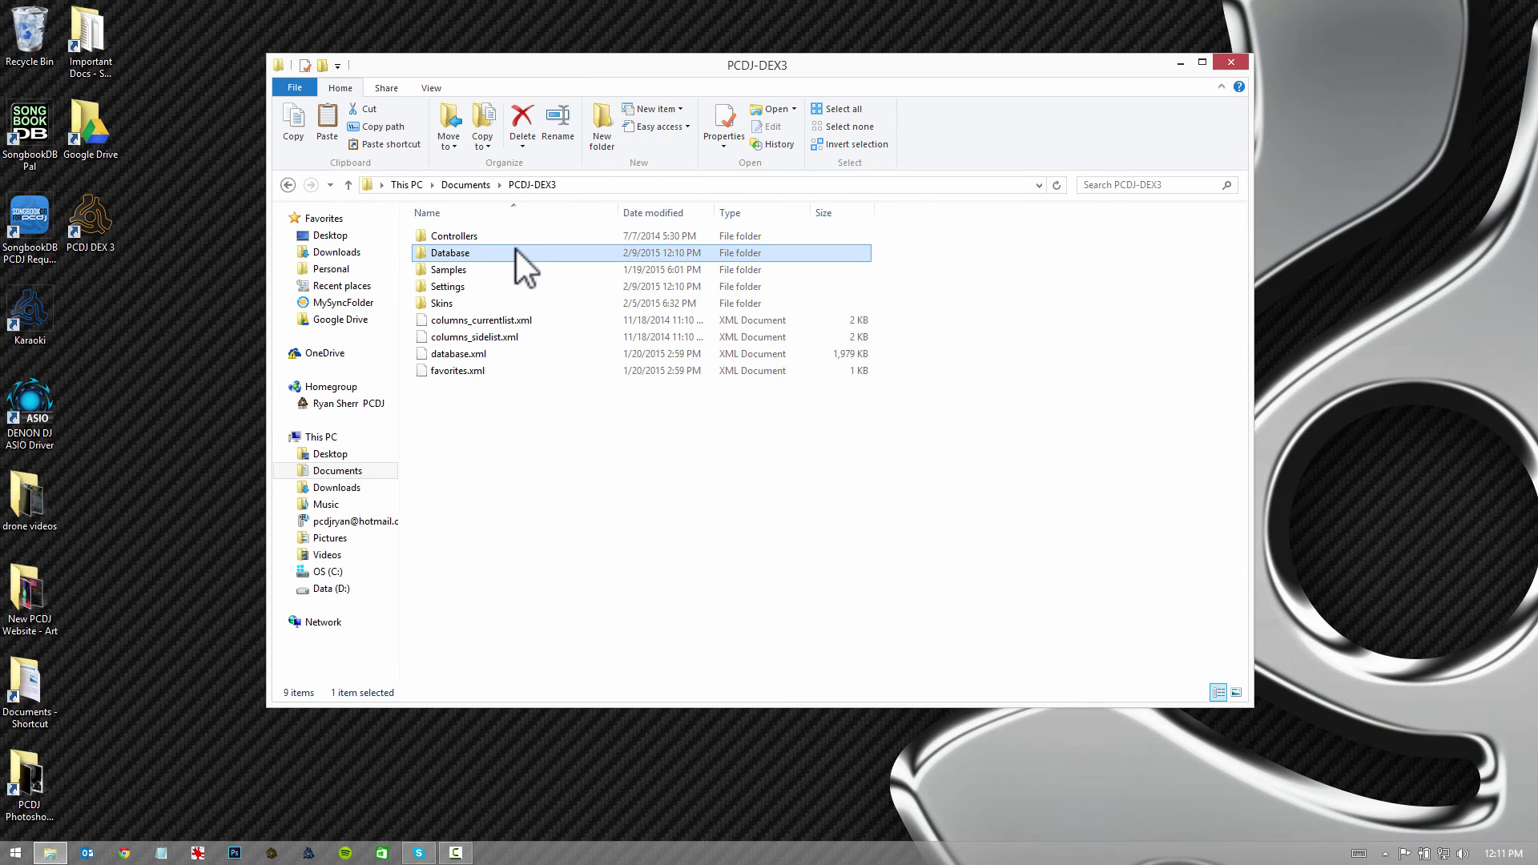
pyautogui.click(517, 483)
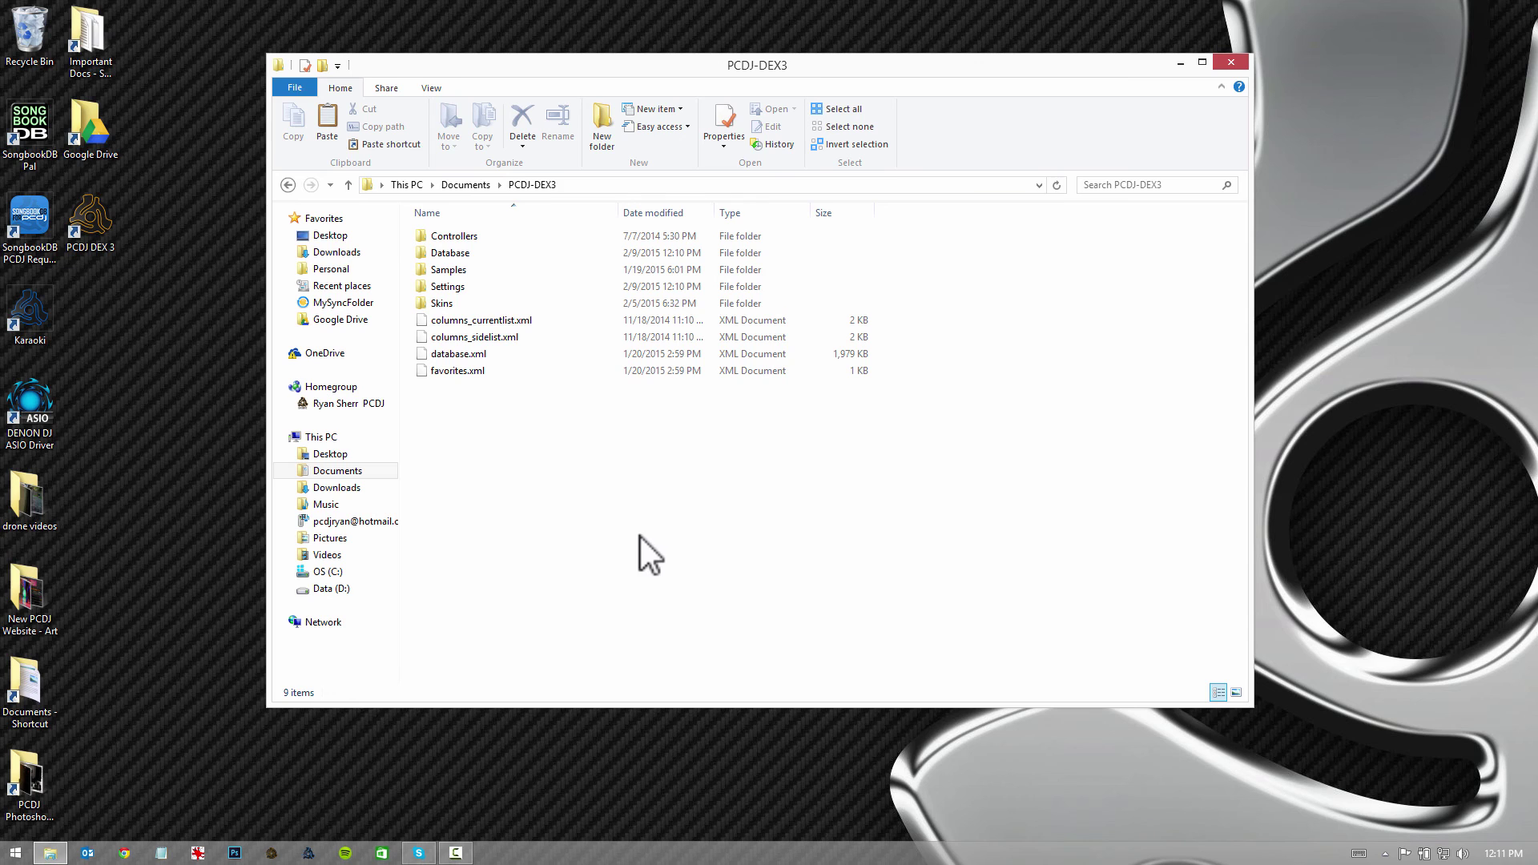
# Relaunch DEX 3 and browse Mashup Mixes and Music Videos > December 2014 tracks.
pyautogui.click(271, 853)
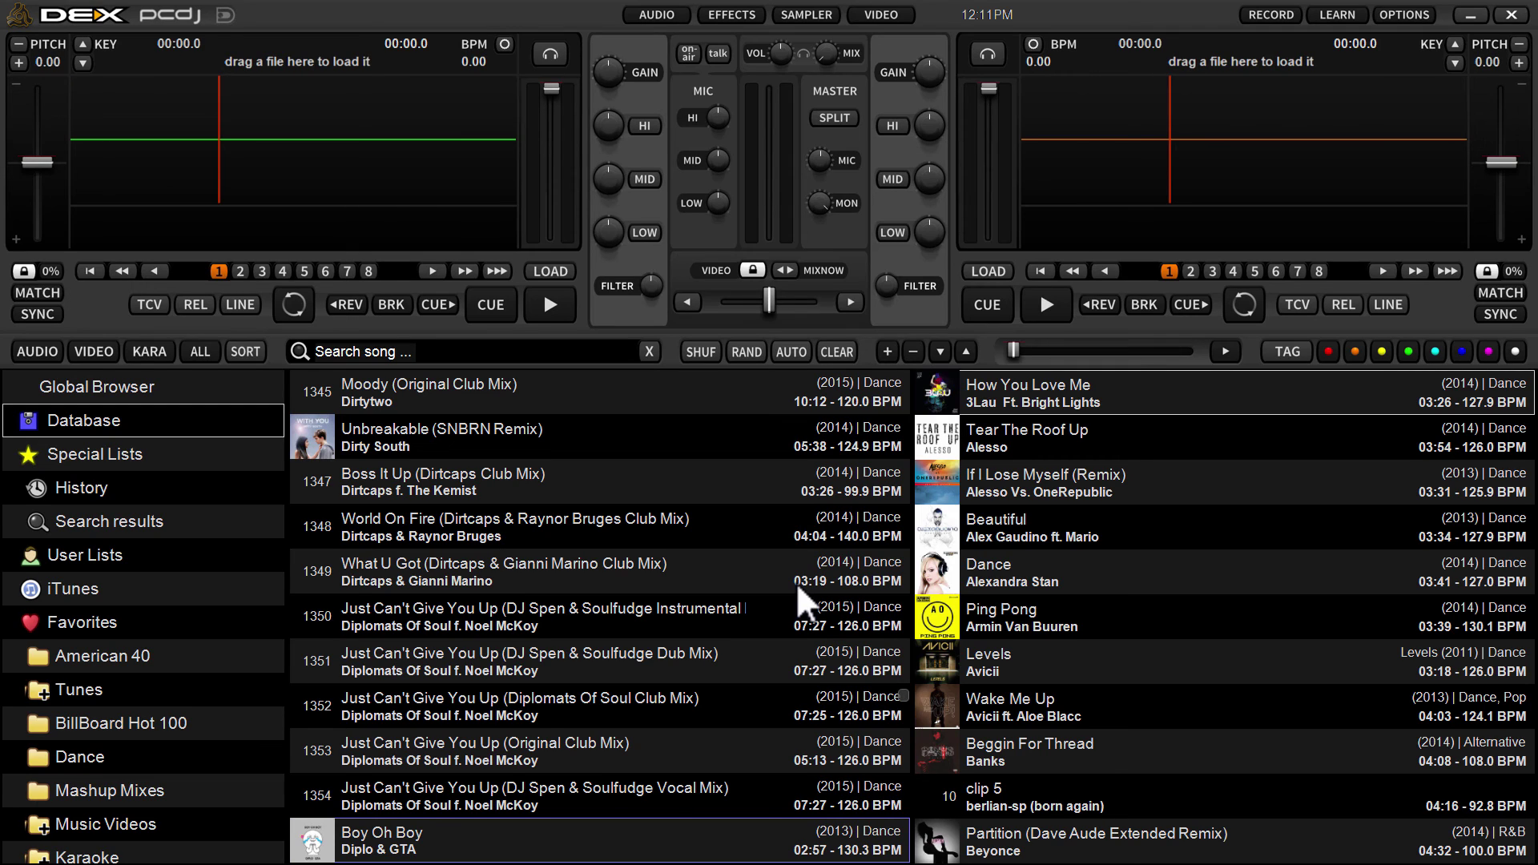
pyautogui.click(90, 789)
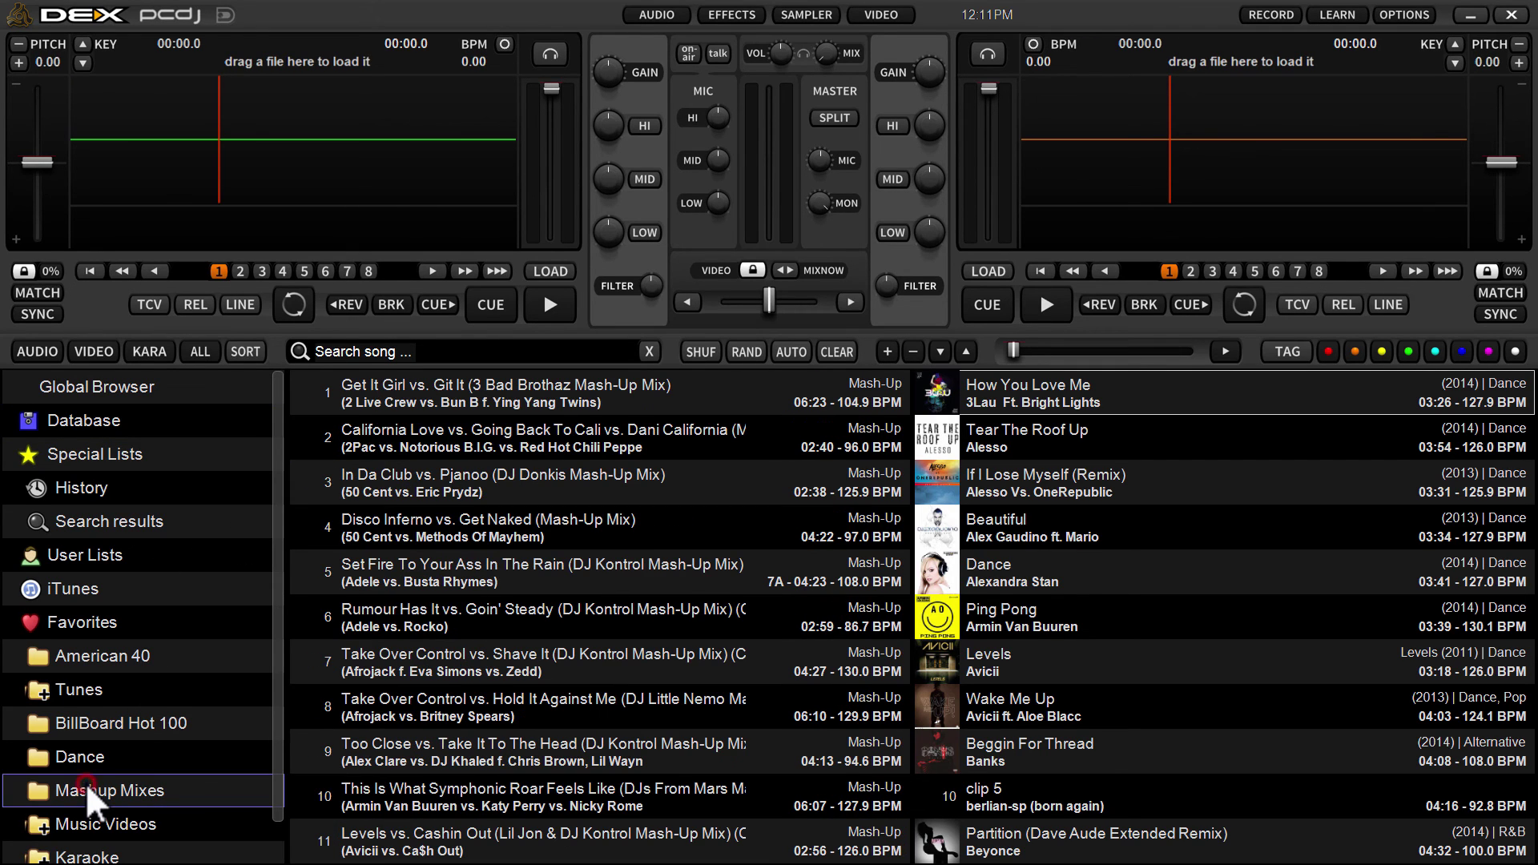
pyautogui.click(82, 823)
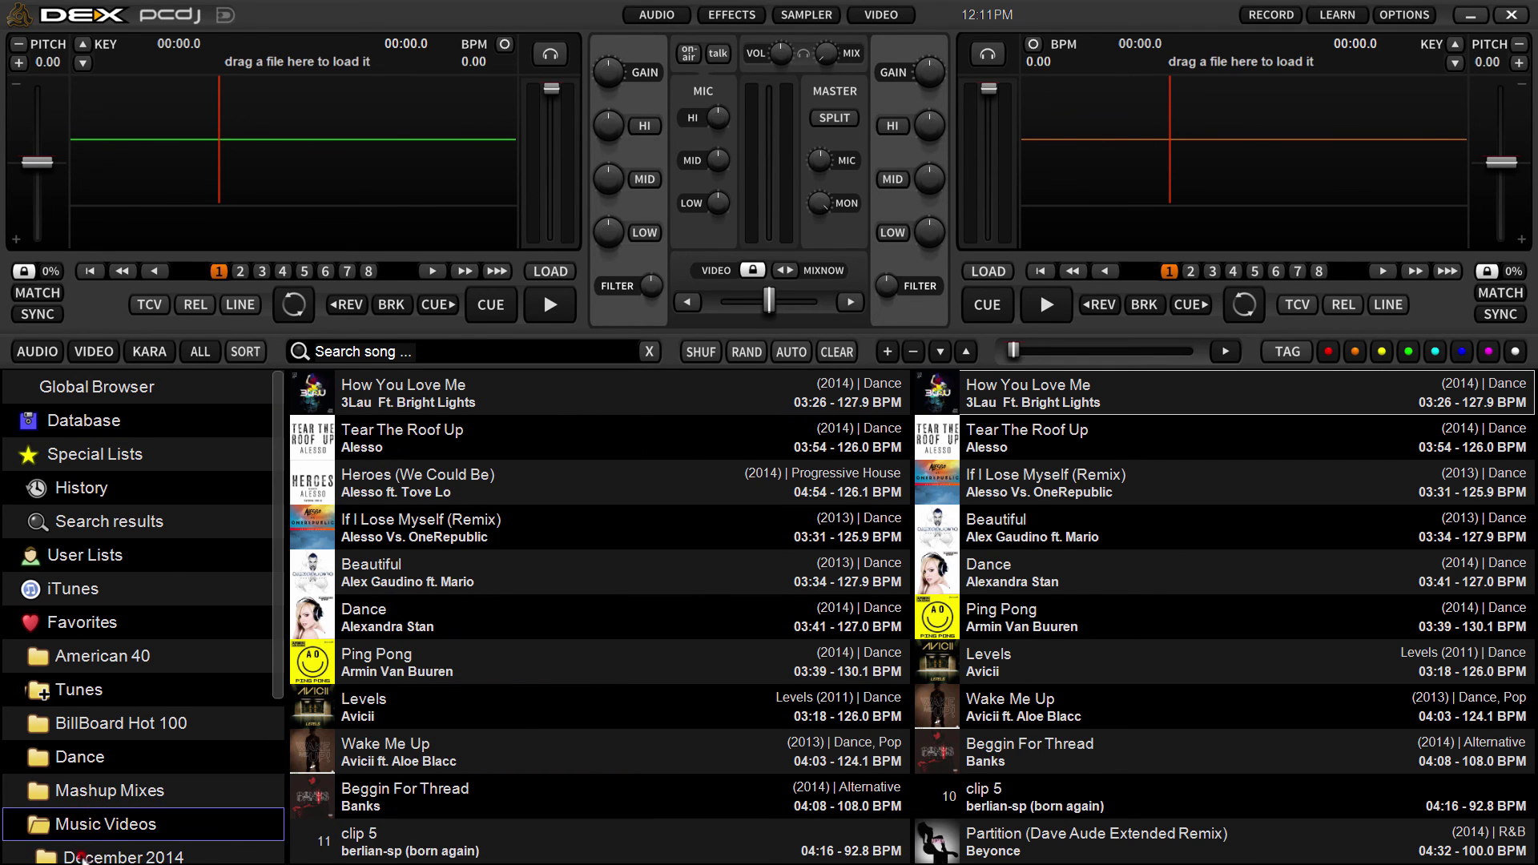
pyautogui.click(90, 856)
pyautogui.click(732, 488)
pyautogui.click(626, 422)
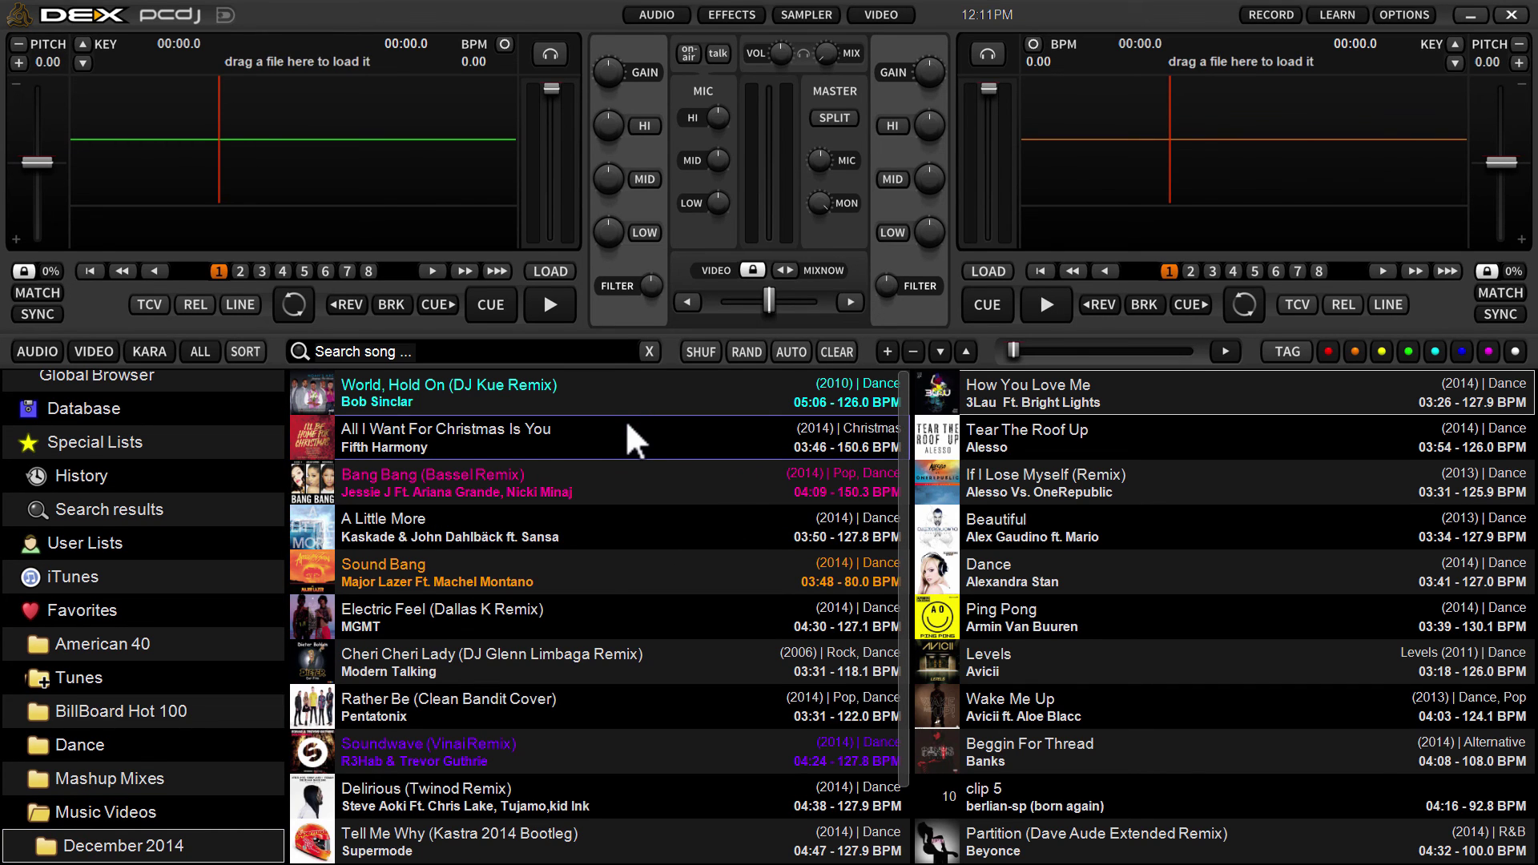